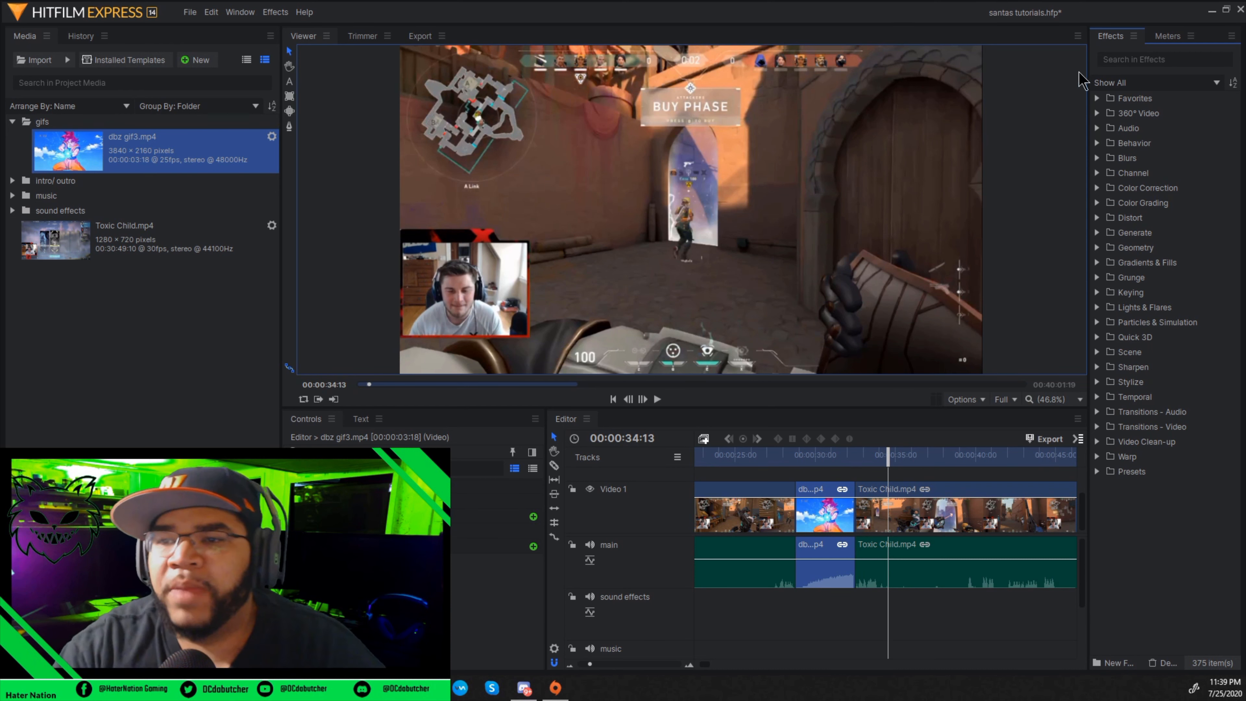
# Step: Apply the Shake effect to the Toxic Child.mp4 clip following the gif and delete the duplicate Shake entry
pyautogui.click(1157, 60)
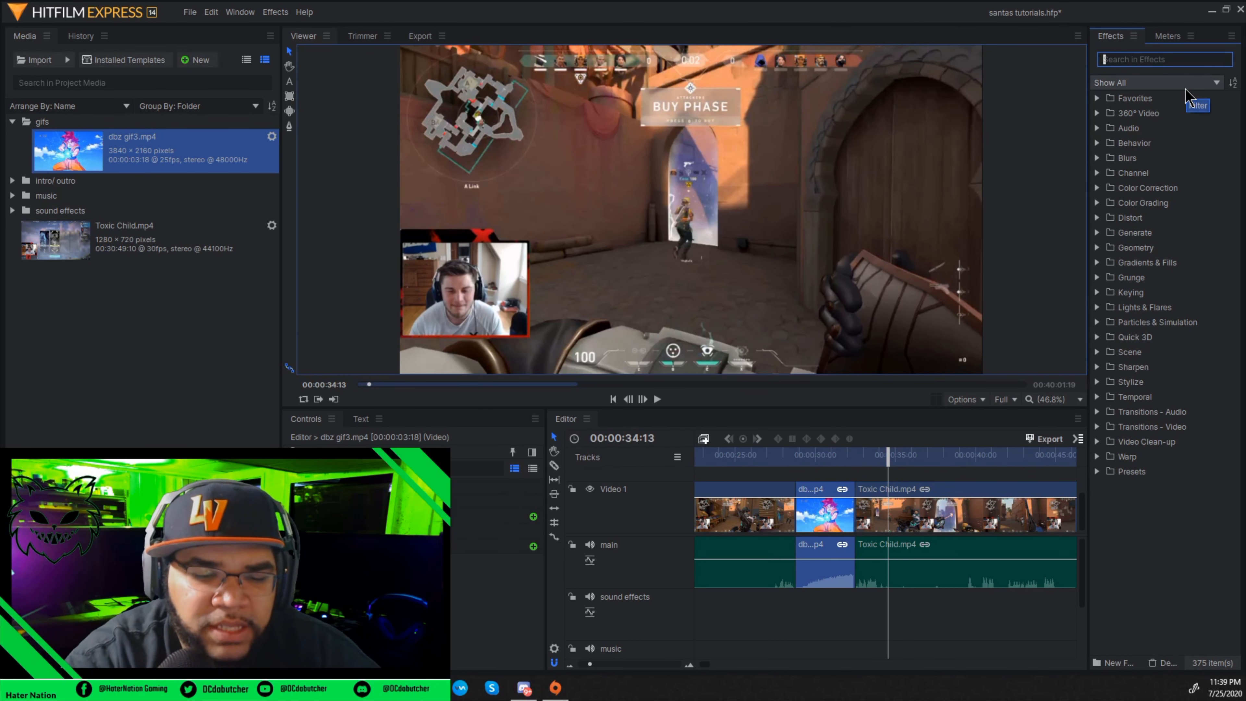
pyautogui.write('shake')
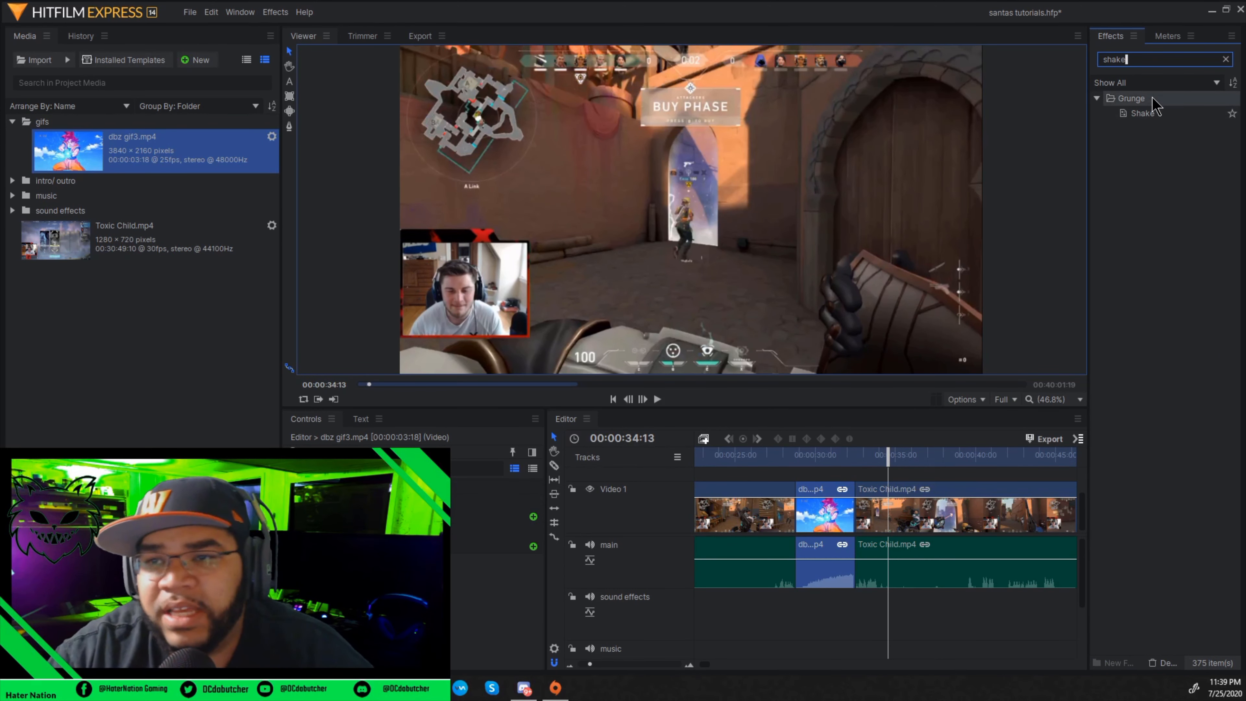
pyautogui.click(1153, 116)
pyautogui.moveTo(1156, 127); pyautogui.dragTo(923, 511)
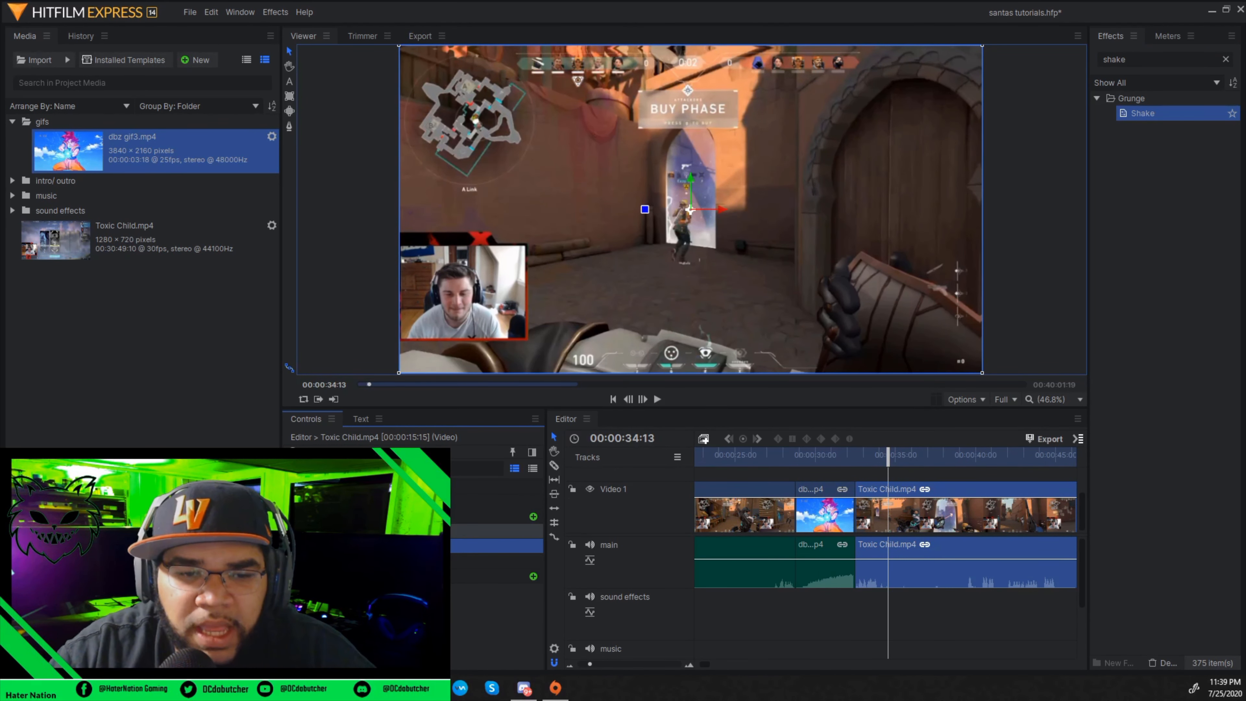
pyautogui.click(353, 531)
pyautogui.press('Delete')
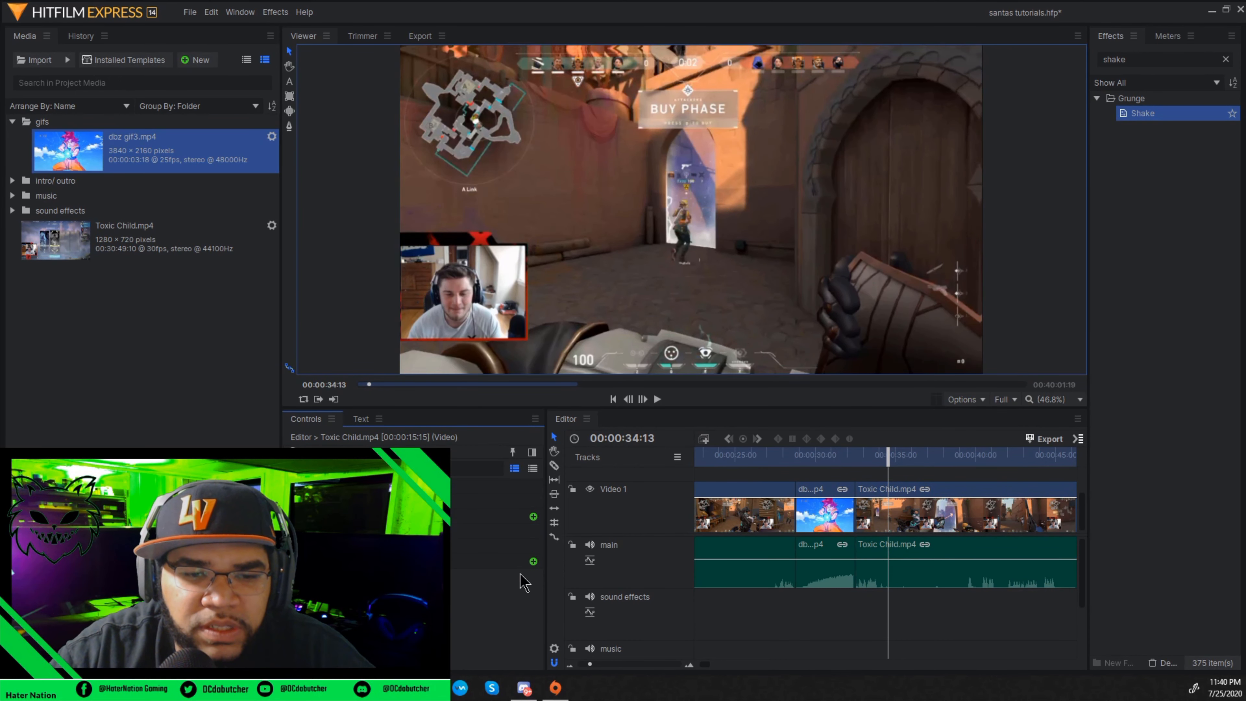
# Step: Play and scrub through the Toxic Child.mp4 clip to check how the Shake effect looks
pyautogui.click(658, 398)
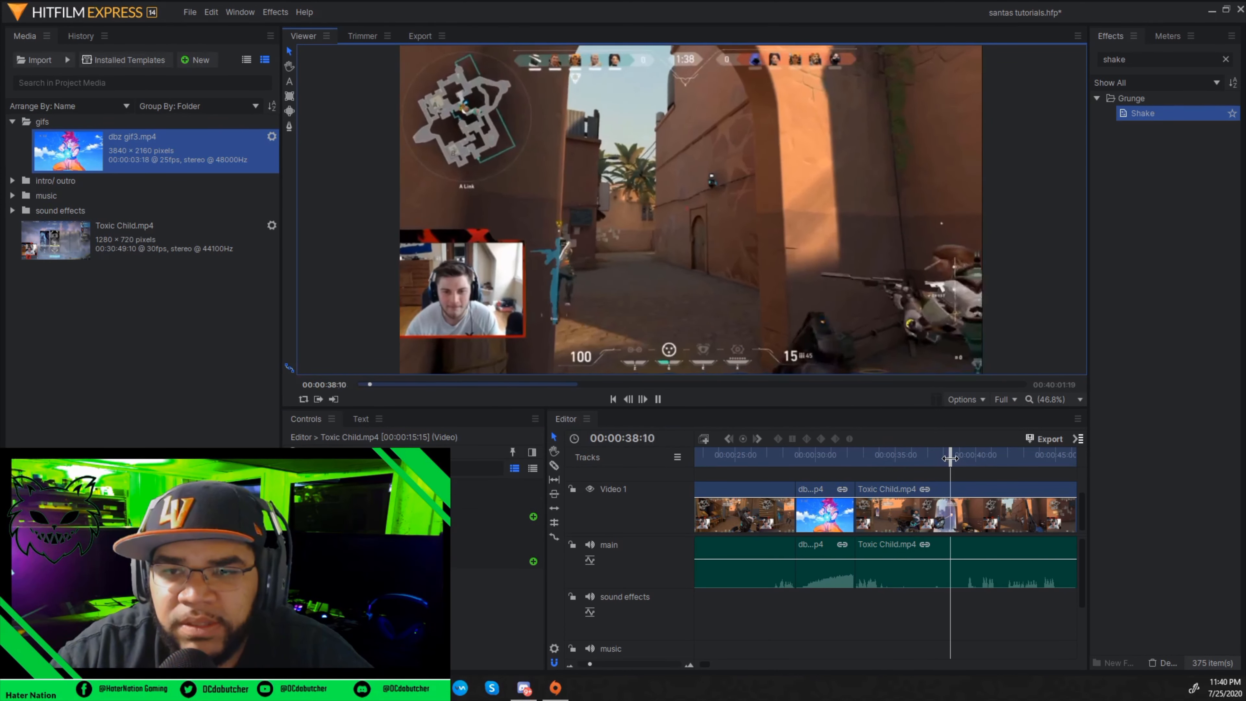
pyautogui.moveTo(958, 456); pyautogui.dragTo(968, 455)
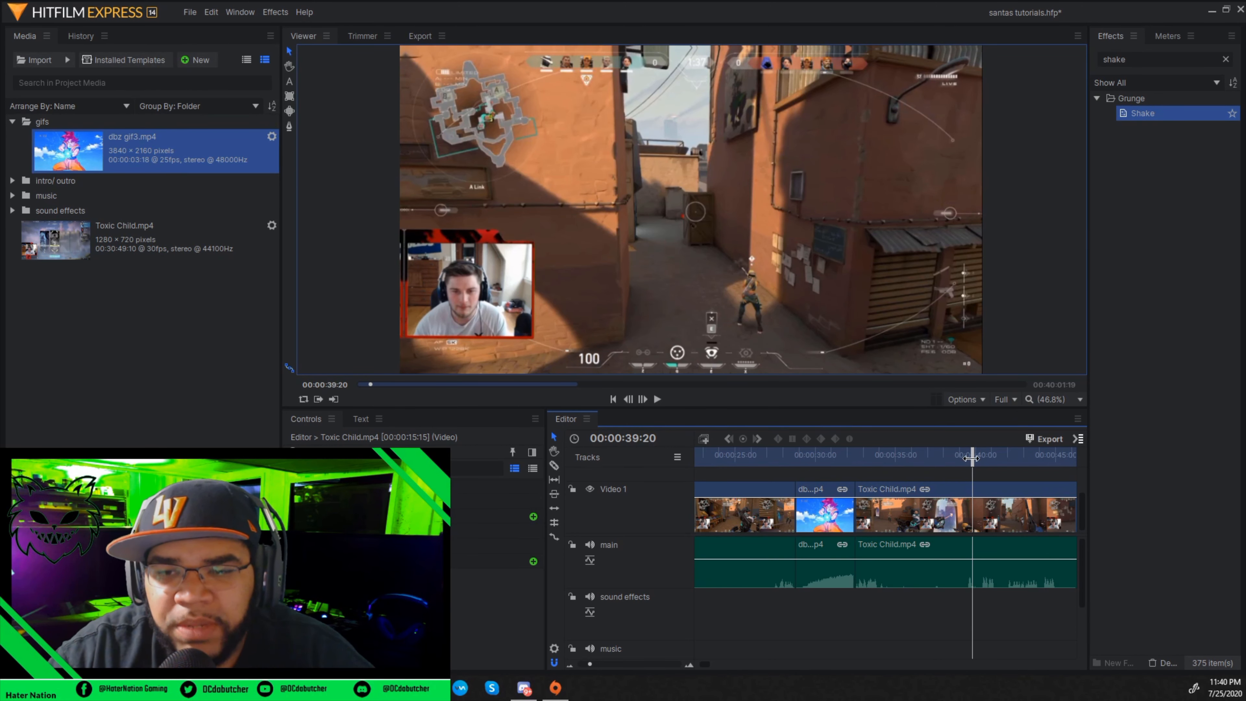
pyautogui.moveTo(971, 457); pyautogui.dragTo(936, 456)
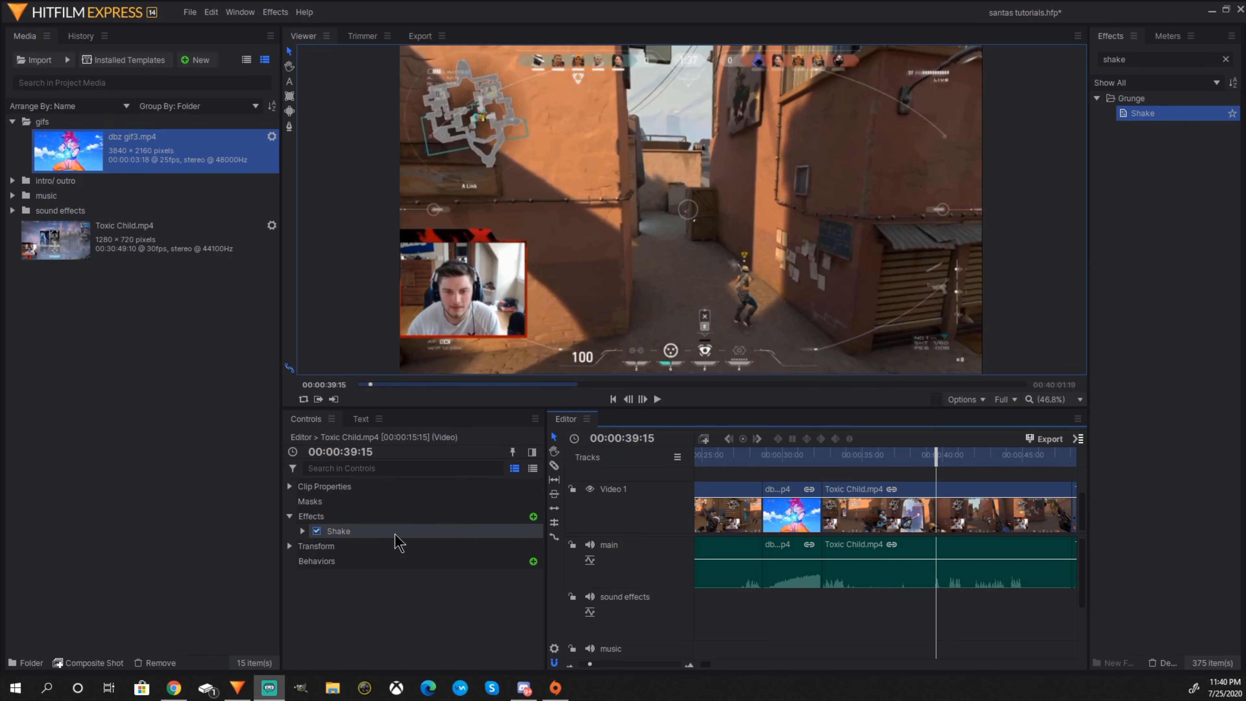
# Step: Set the Shake effect's Speed to 2.00 and Amount to 40.0, and play back part of the clip
pyautogui.click(303, 531)
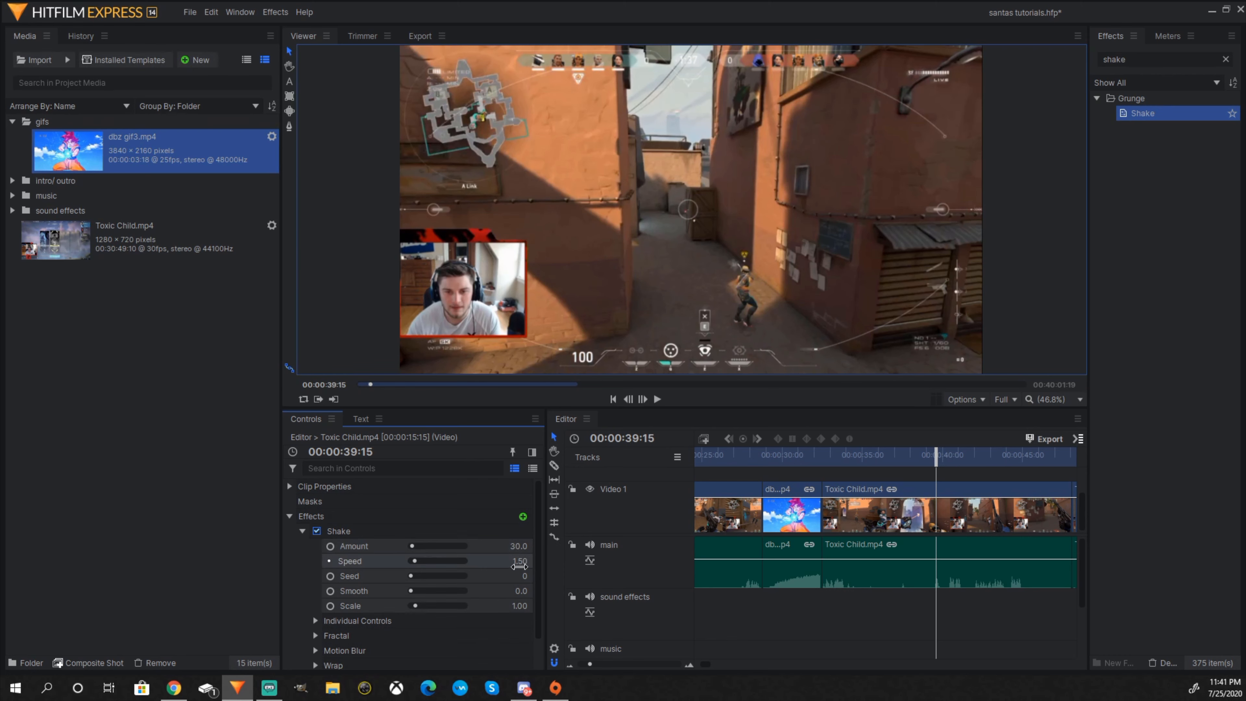
pyautogui.moveTo(520, 561)
pyautogui.mouseDown()
pyautogui.moveTo(546, 561)
pyautogui.moveTo(523, 547)
pyautogui.mouseUp()
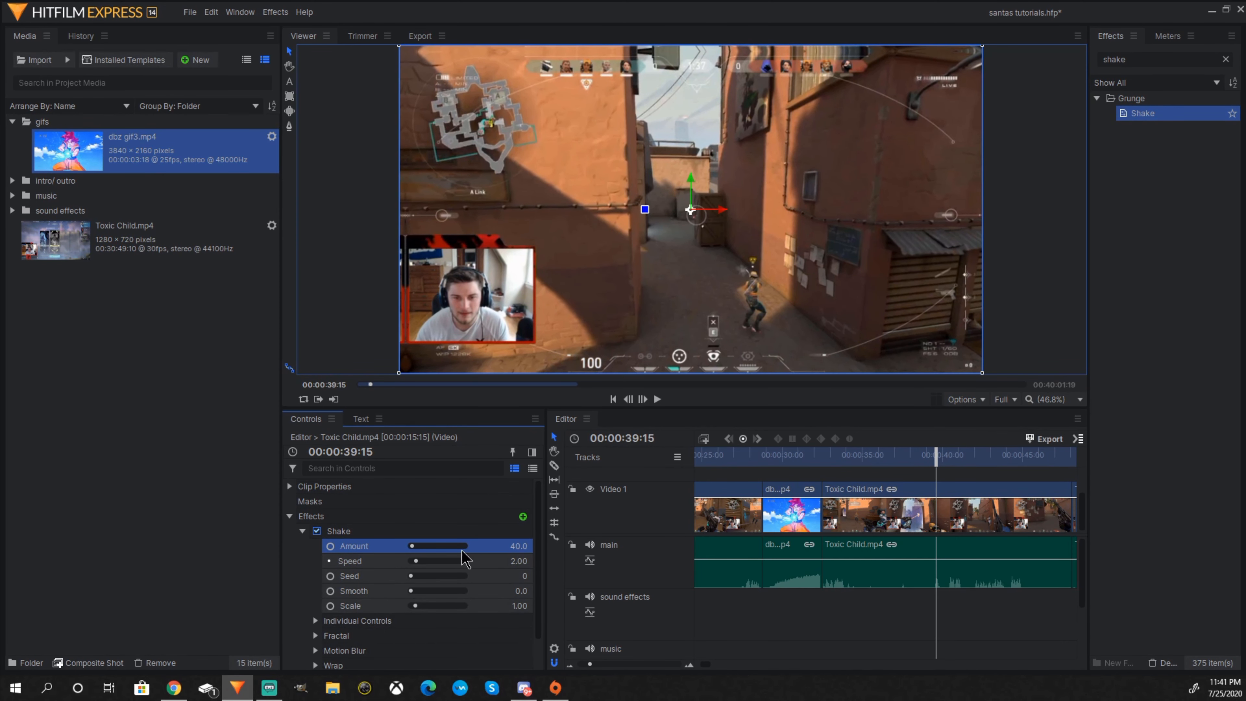
pyautogui.moveTo(933, 457); pyautogui.dragTo(884, 458)
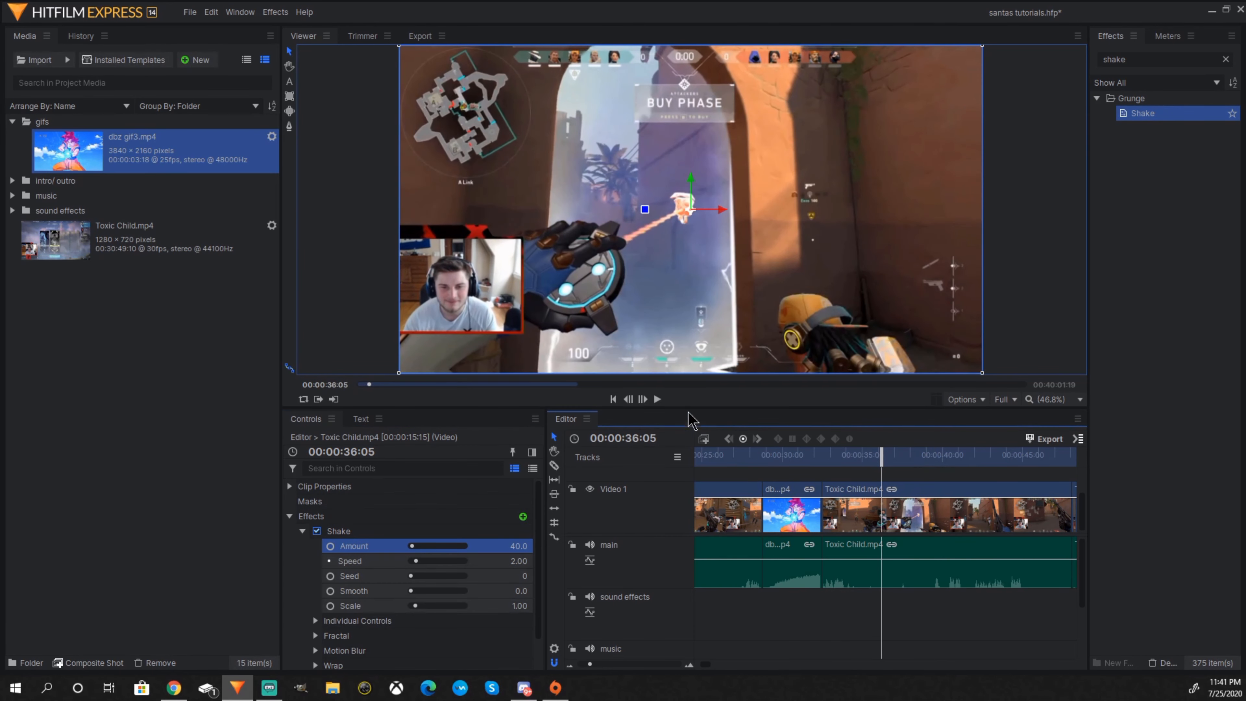
pyautogui.click(658, 399)
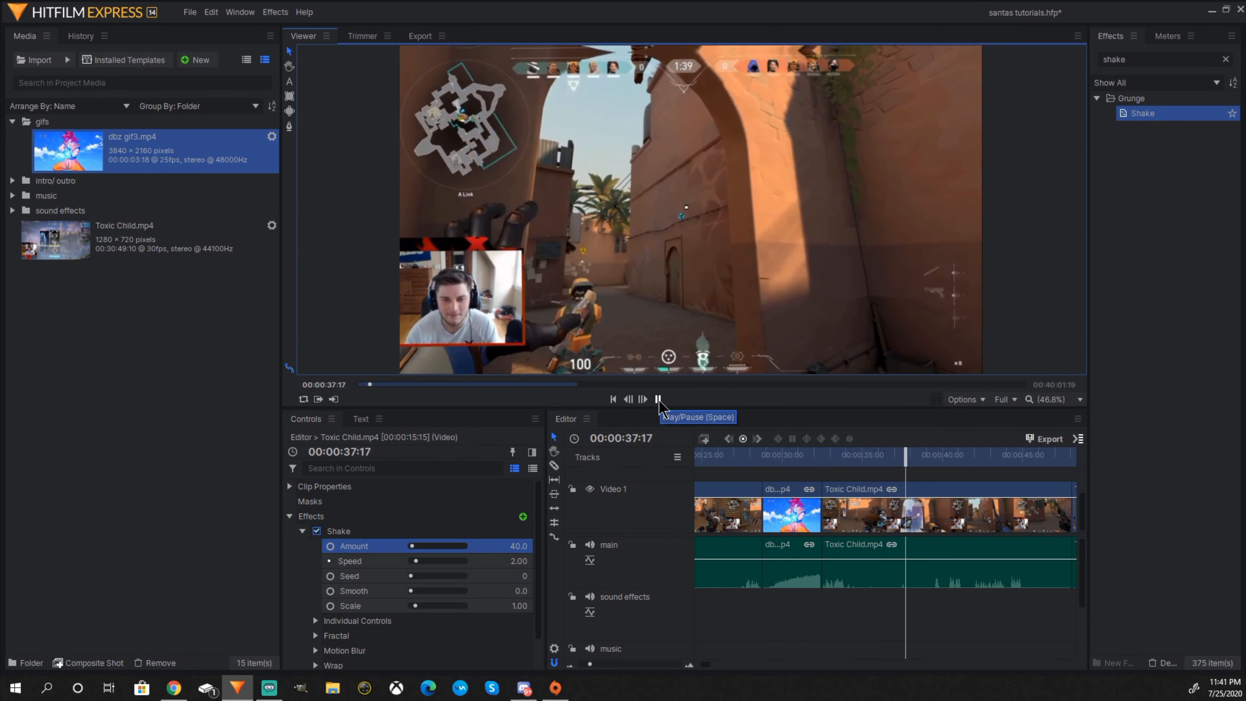
pyautogui.click(658, 399)
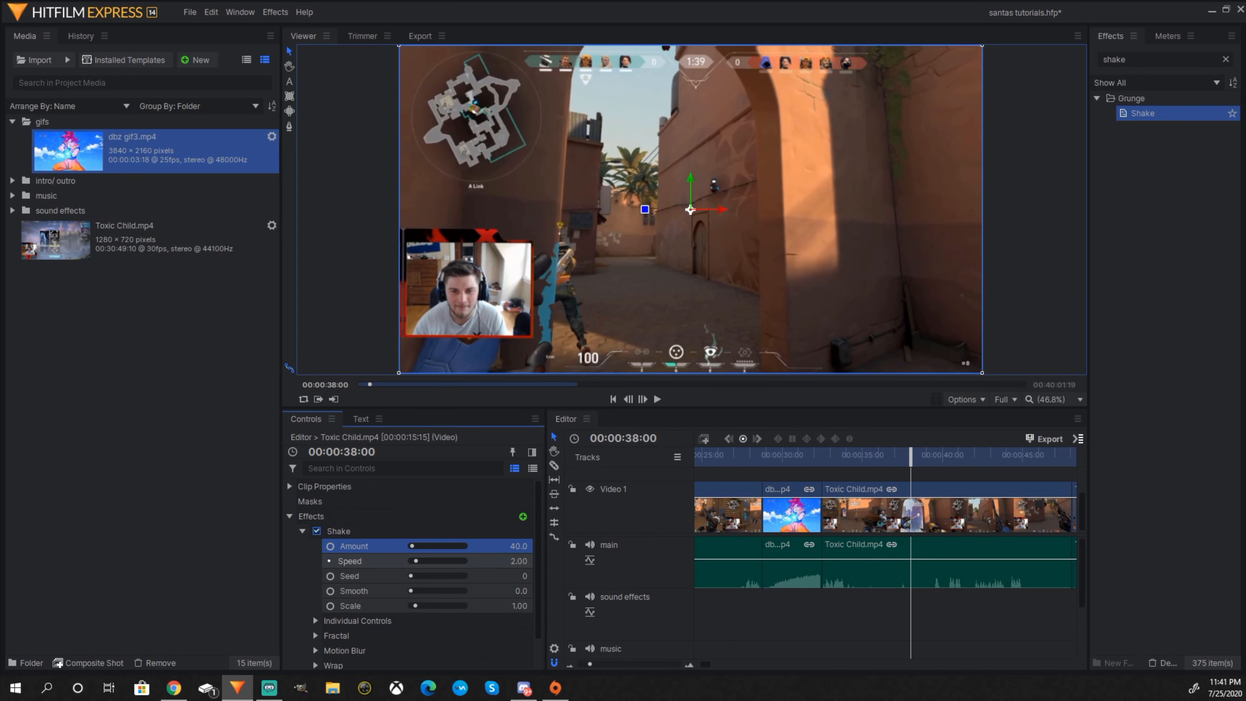
# Step: Raise the Shake effect's Speed to 3.50 and replay the clip to check the stronger motion
pyautogui.moveTo(521, 562); pyautogui.dragTo(549, 562)
pyautogui.moveTo(911, 460); pyautogui.dragTo(859, 460)
pyautogui.click(658, 399)
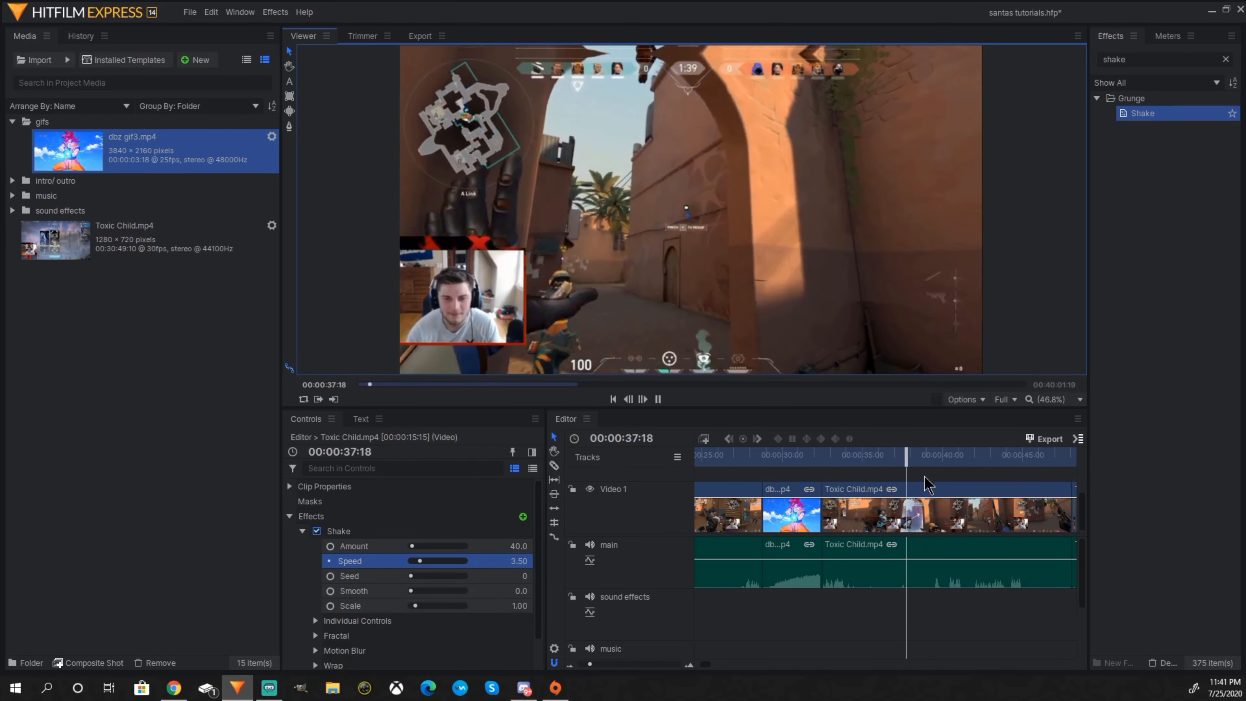
pyautogui.click(897, 461)
pyautogui.moveTo(897, 462); pyautogui.dragTo(885, 461)
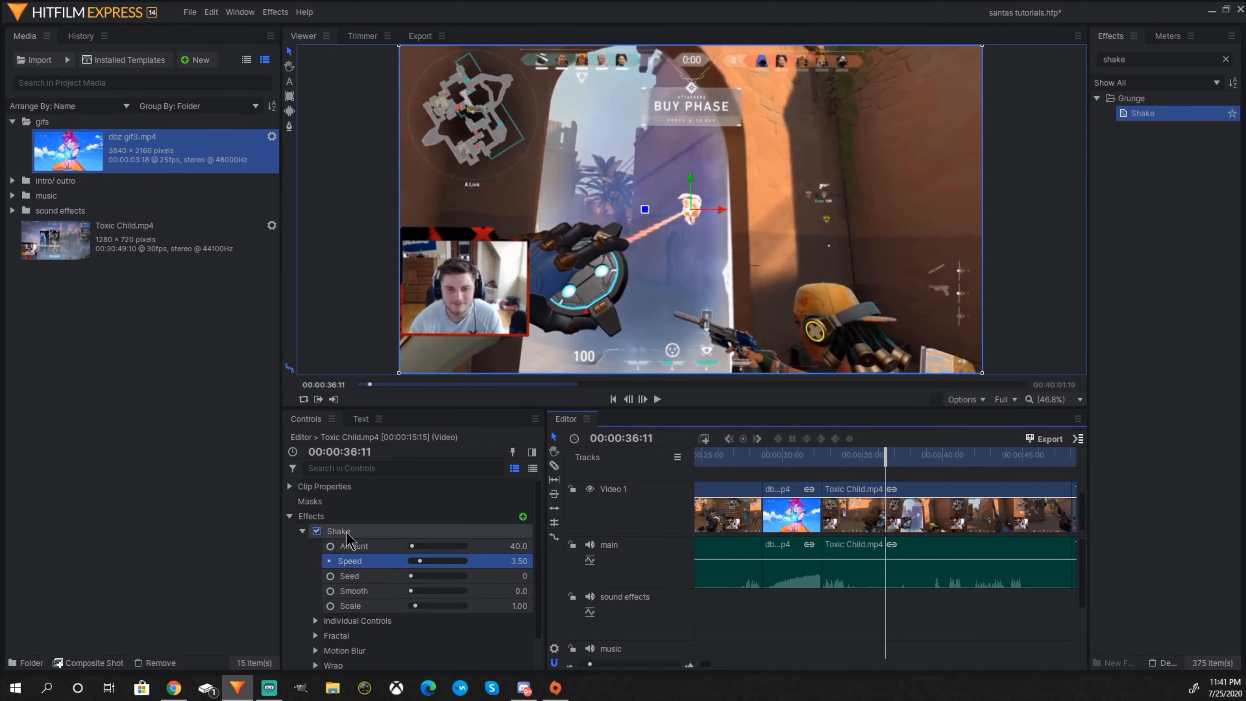
# Step: Remove the Shake effect from the Toxic Child.mp4 clip
pyautogui.rightClick(423, 532)
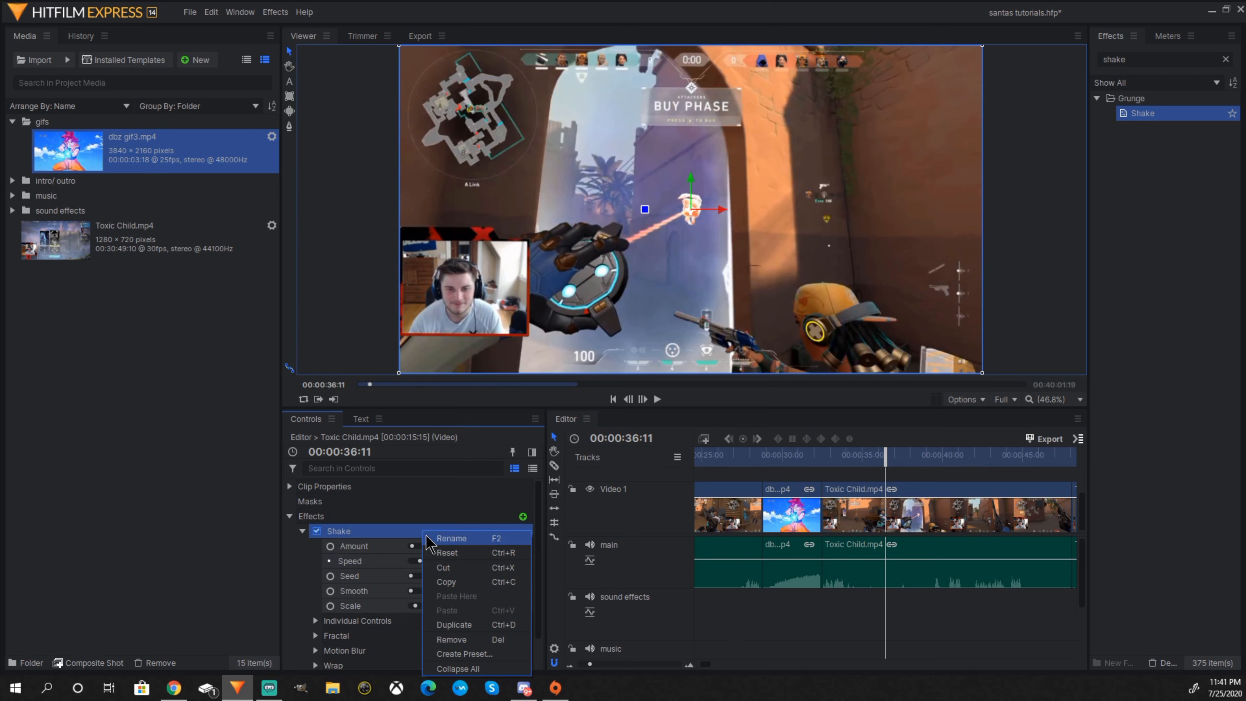
pyautogui.click(454, 639)
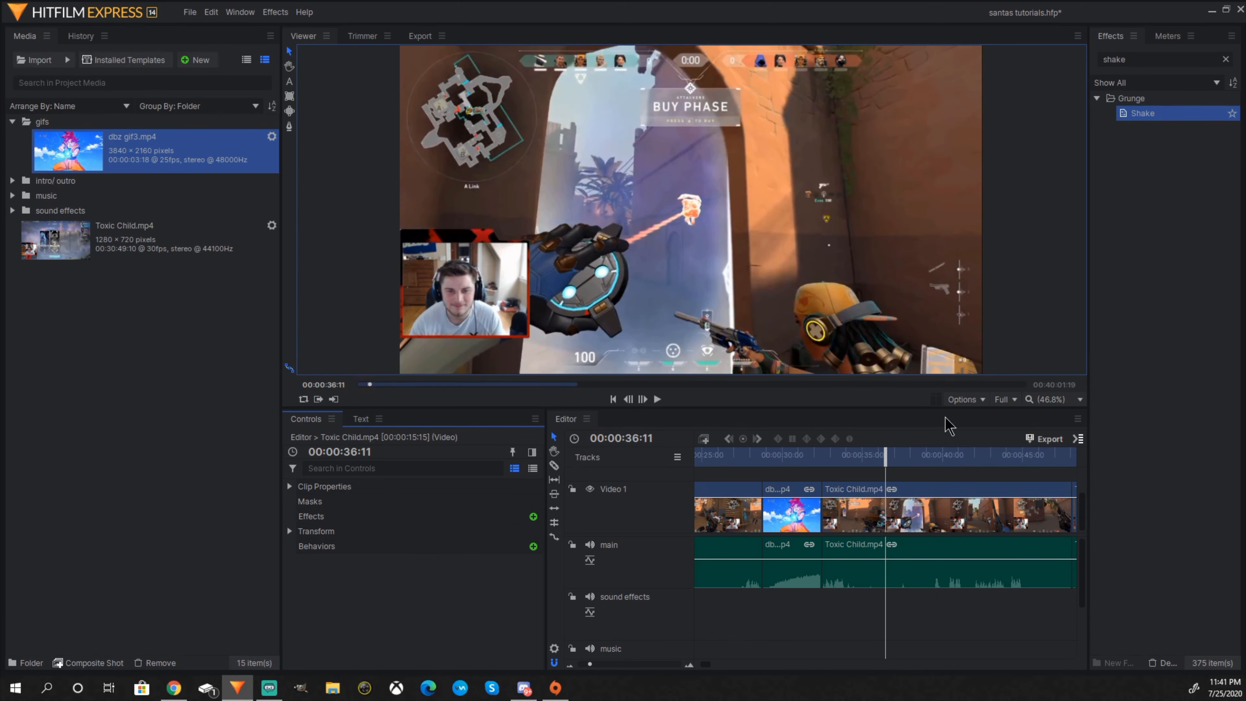
# Step: Find the Black & White film look preset and apply it to the Toxic Child.mp4 clip right after the gif
pyautogui.moveTo(886, 457); pyautogui.dragTo(847, 456)
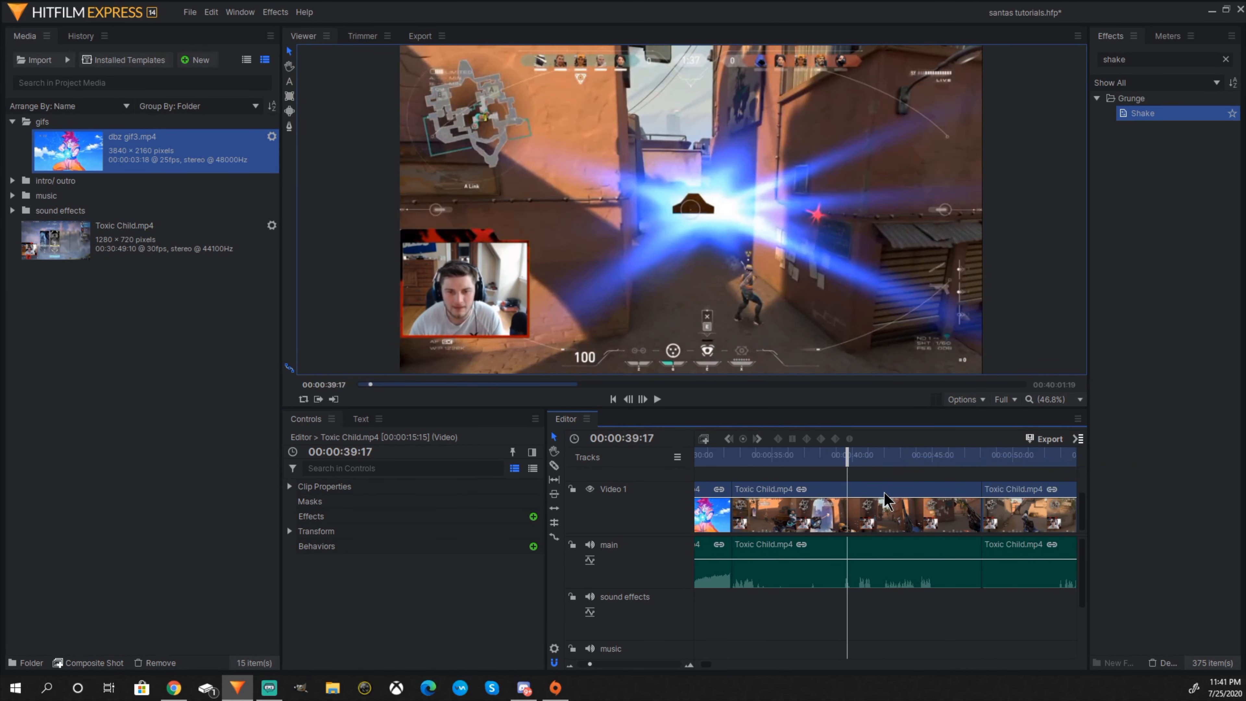
pyautogui.click(1226, 59)
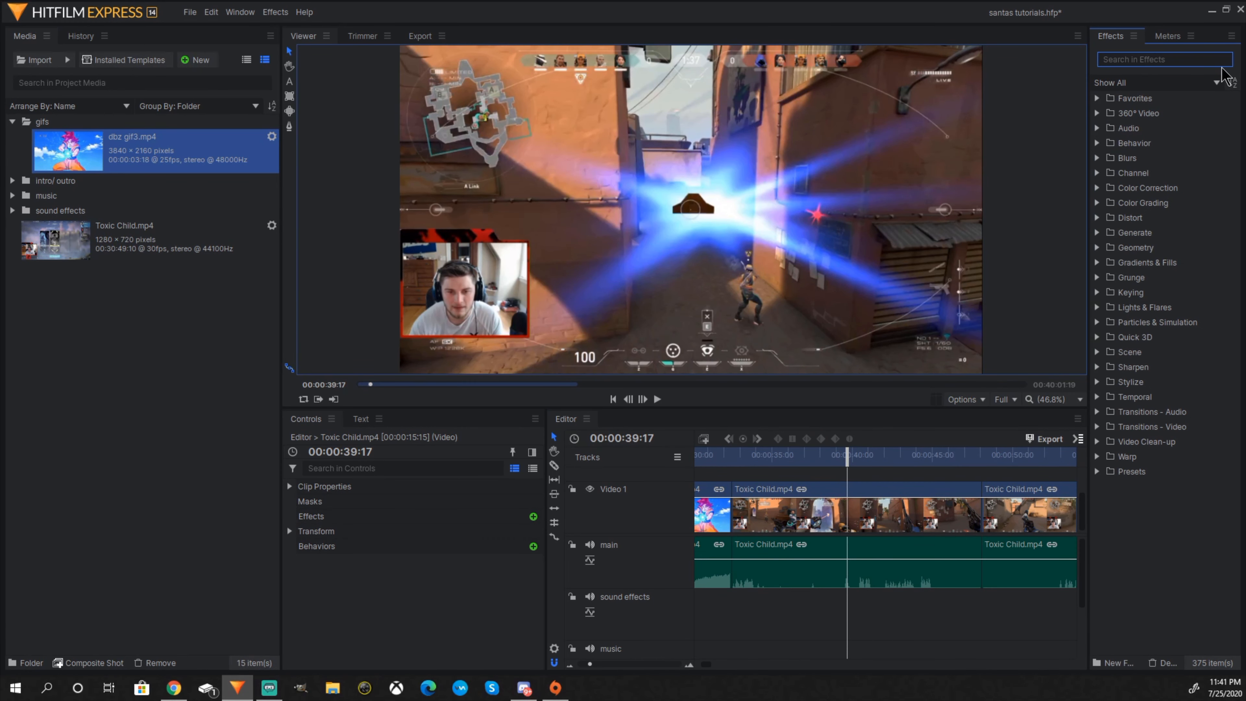
pyautogui.write('bl')
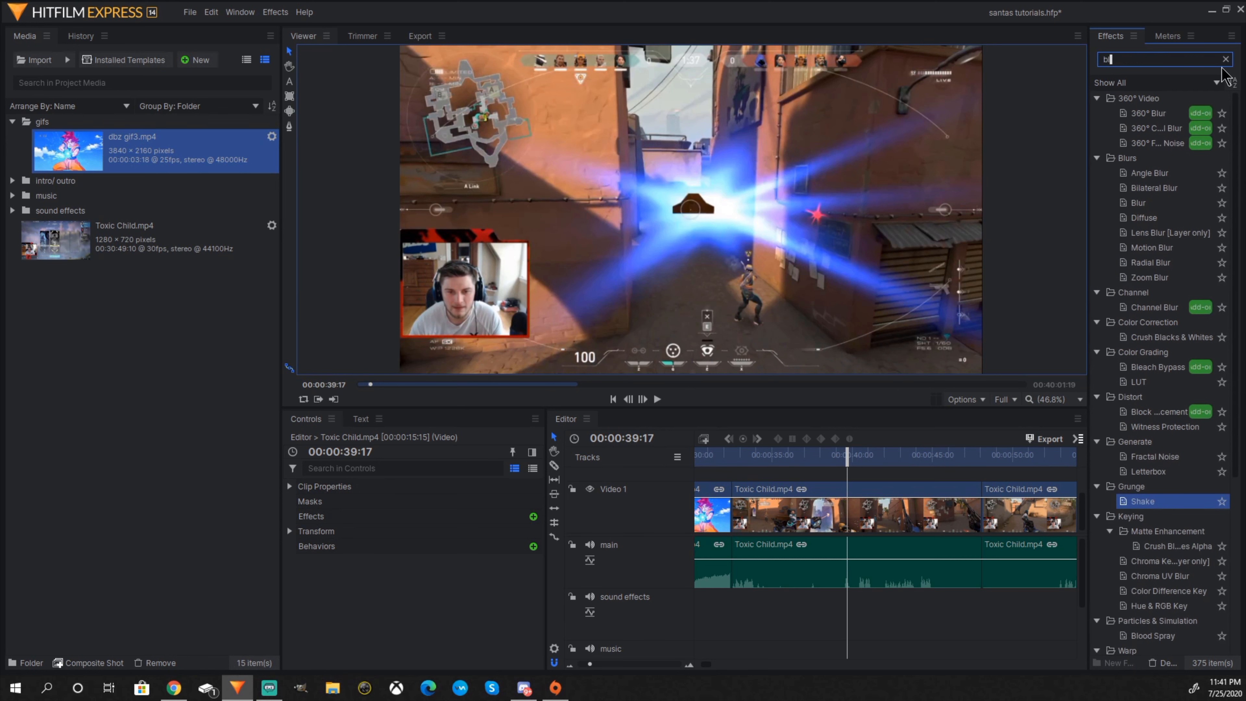
pyautogui.write('ack')
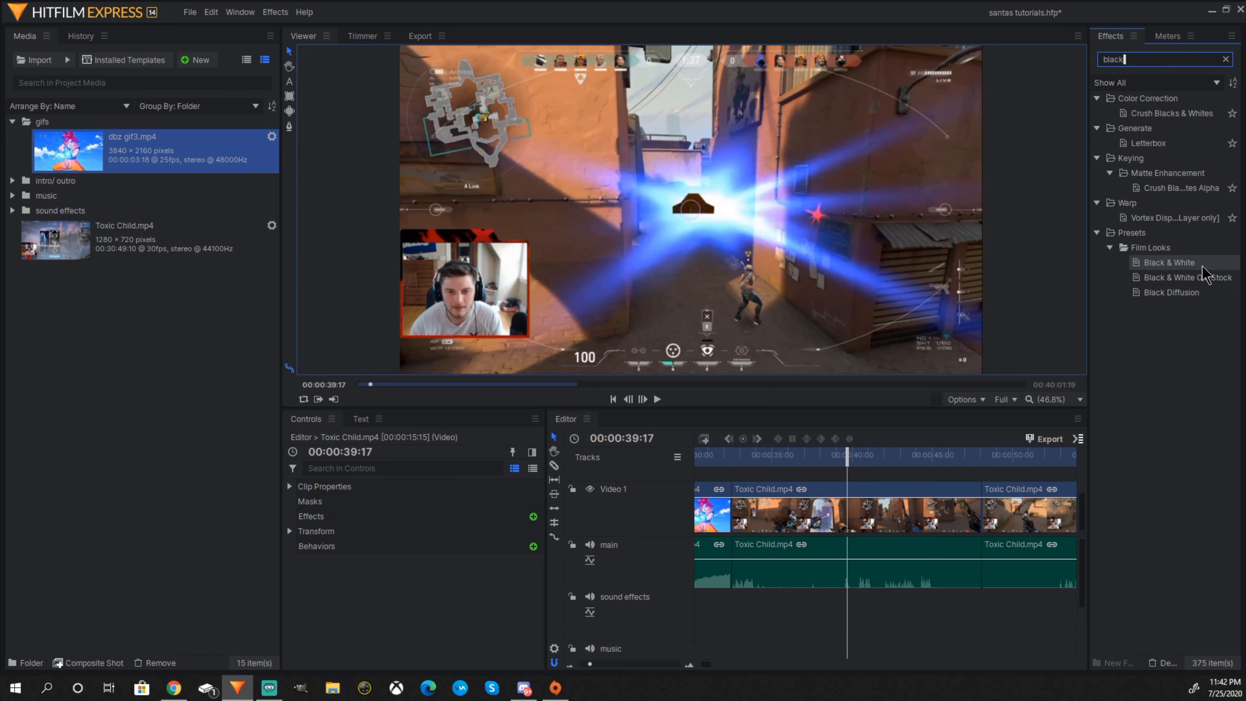
pyautogui.moveTo(1202, 267); pyautogui.dragTo(954, 278)
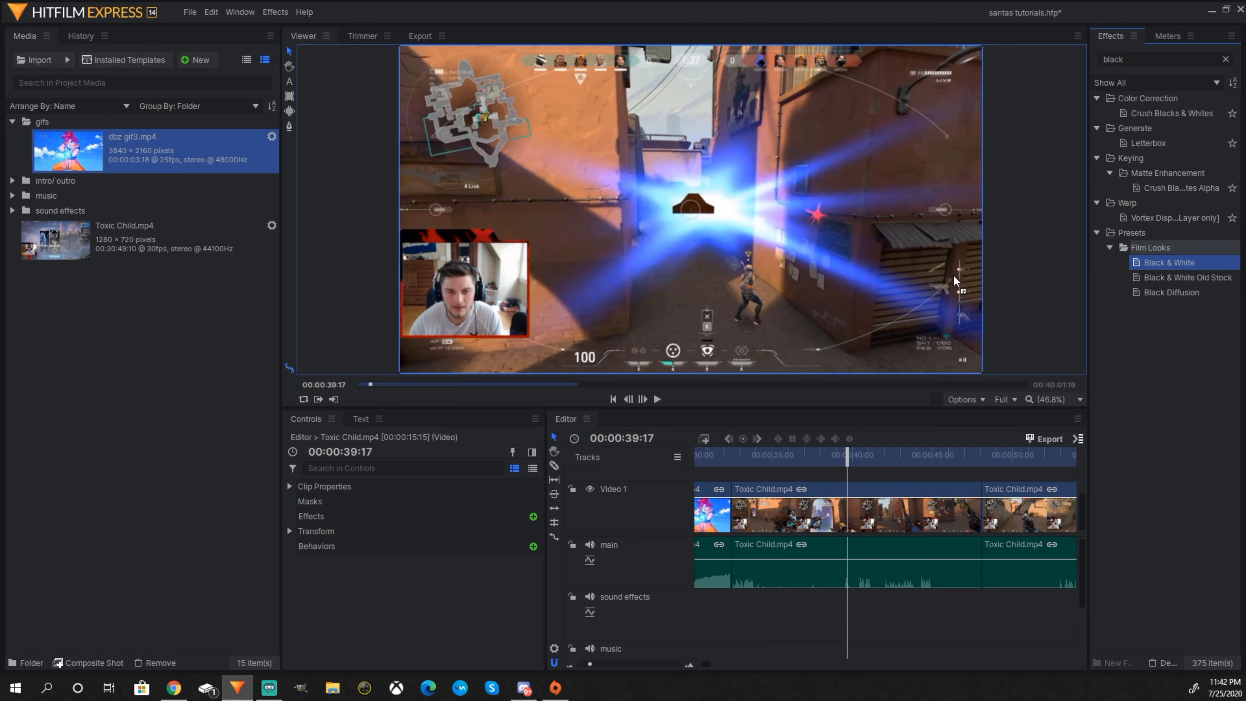
pyautogui.moveTo(878, 335); pyautogui.dragTo(781, 527)
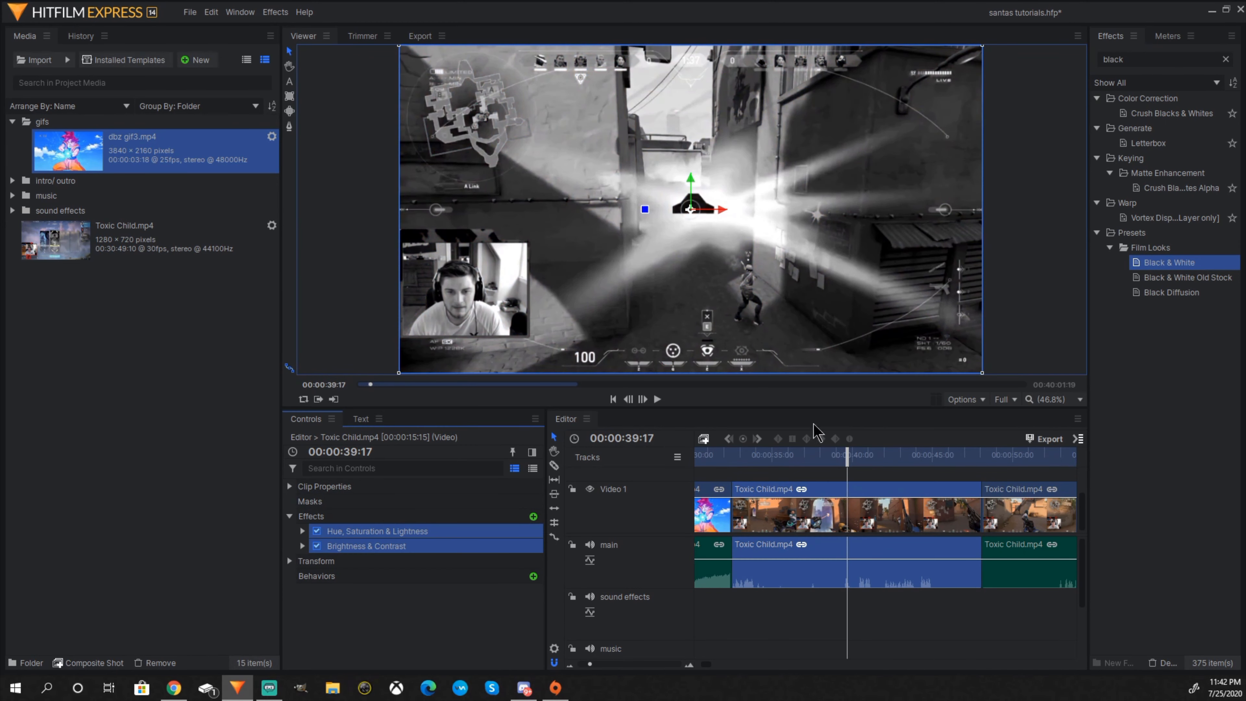
# Step: Set the Master Saturation of the clip's Hue, Saturation & Lightness effect to -86.0, previewing at 00:00:35:07
pyautogui.moveTo(848, 454); pyautogui.dragTo(776, 456)
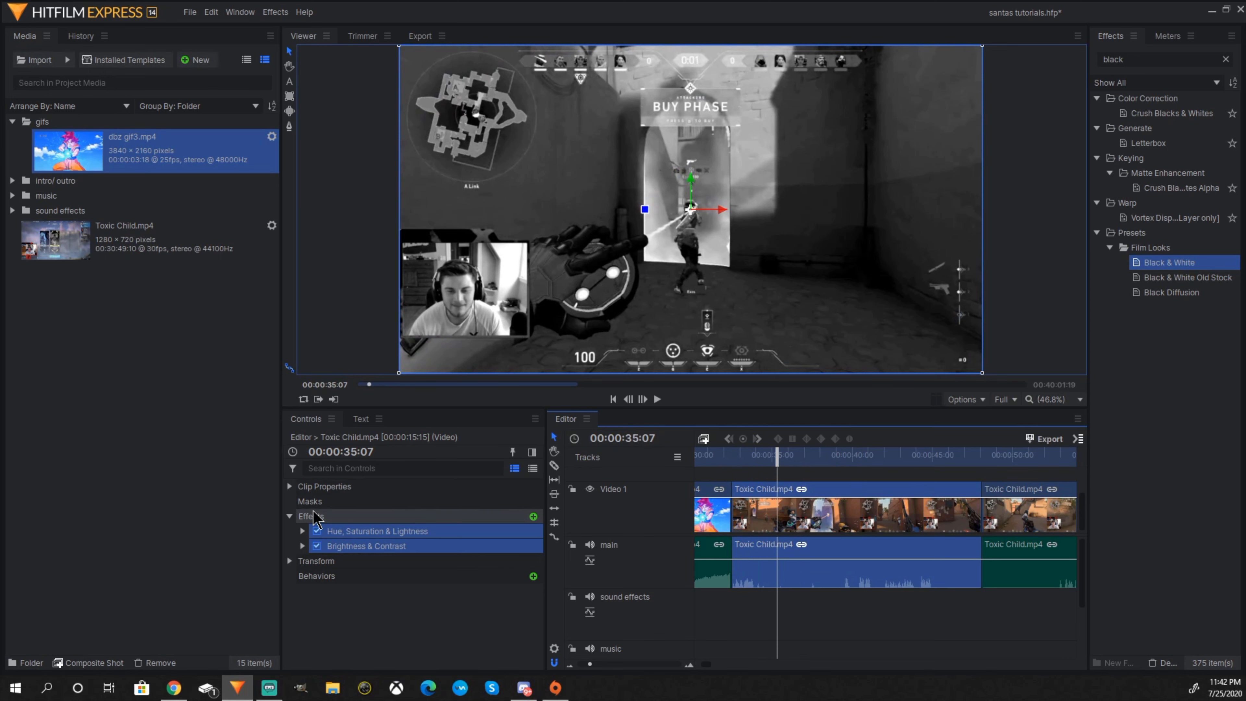
pyautogui.click(302, 532)
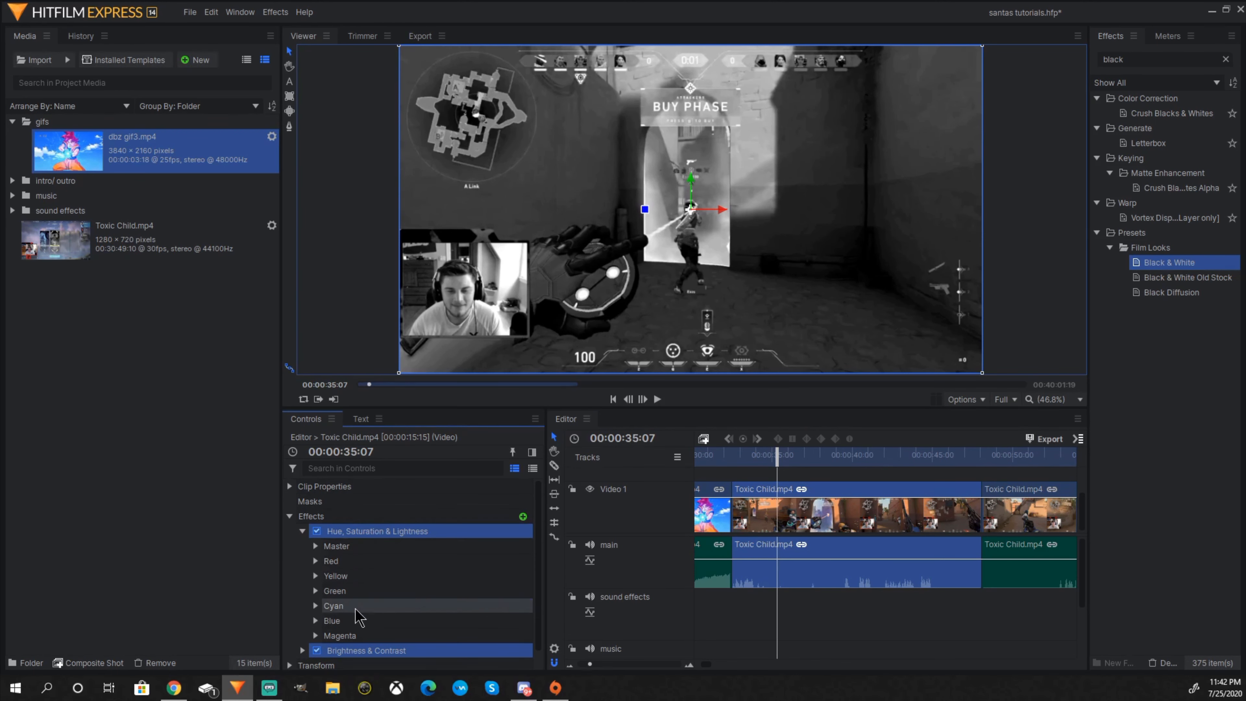
pyautogui.click(315, 546)
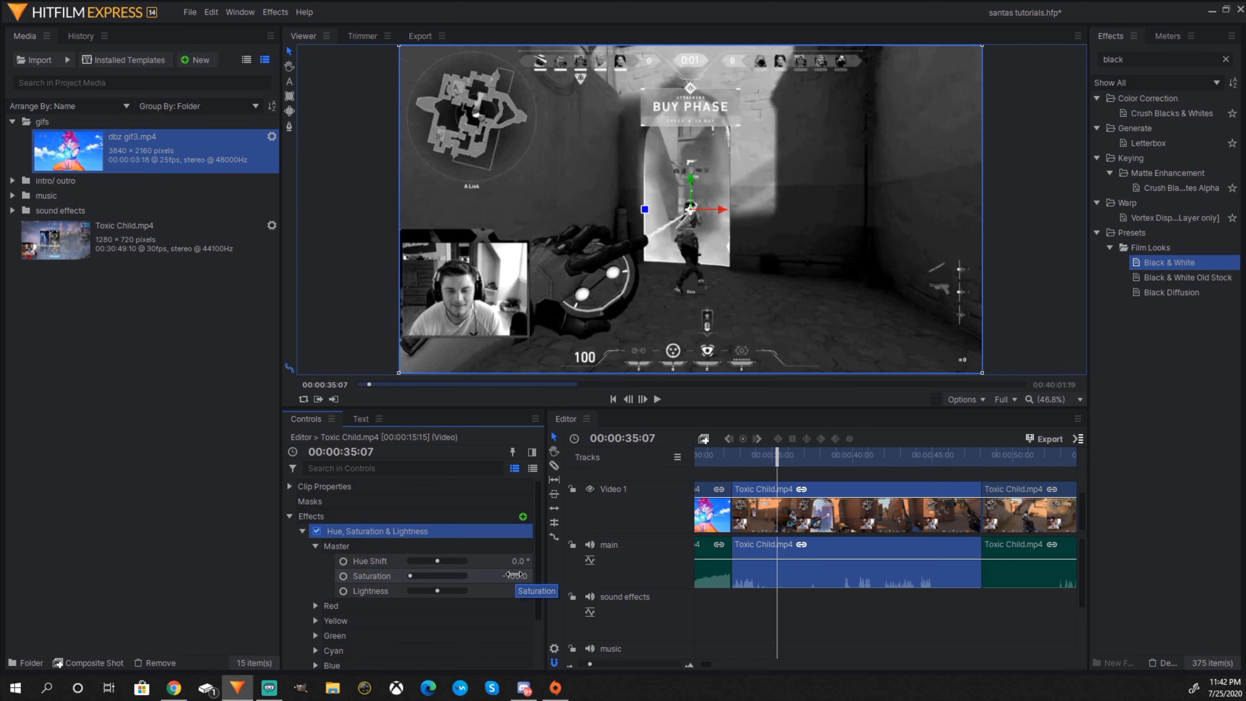
pyautogui.moveTo(513, 576); pyautogui.dragTo(538, 576)
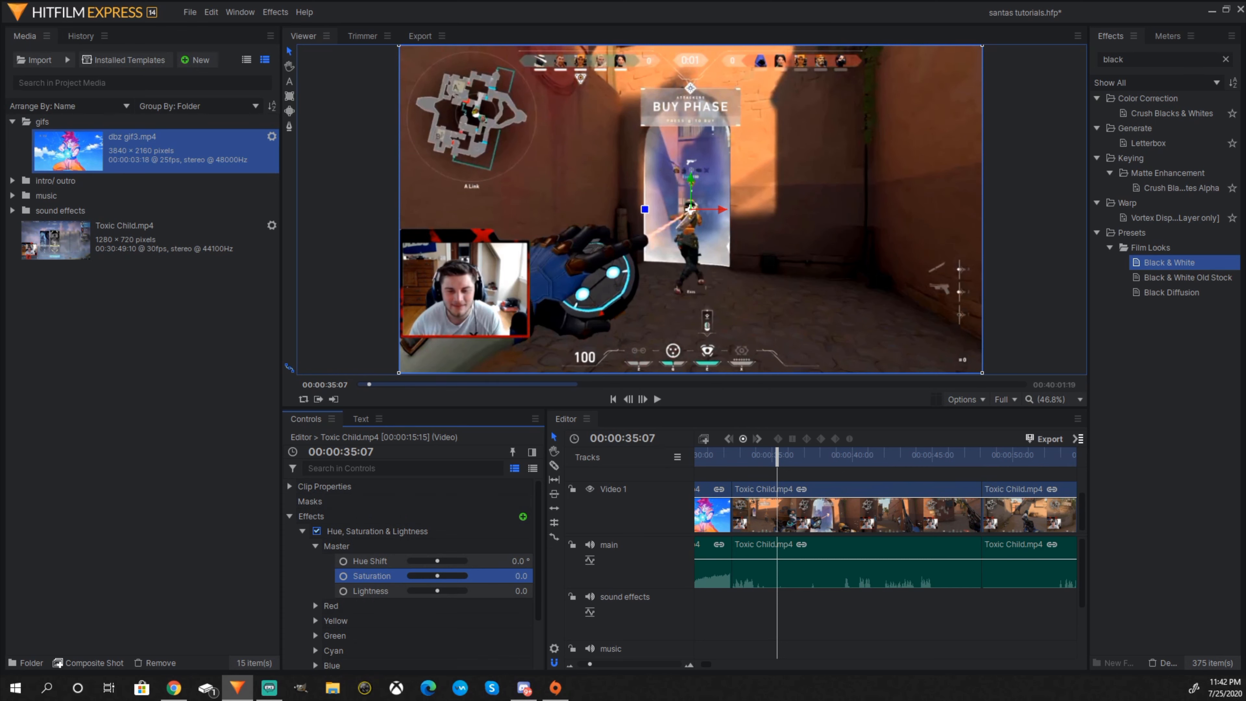
pyautogui.moveTo(538, 576); pyautogui.dragTo(515, 576)
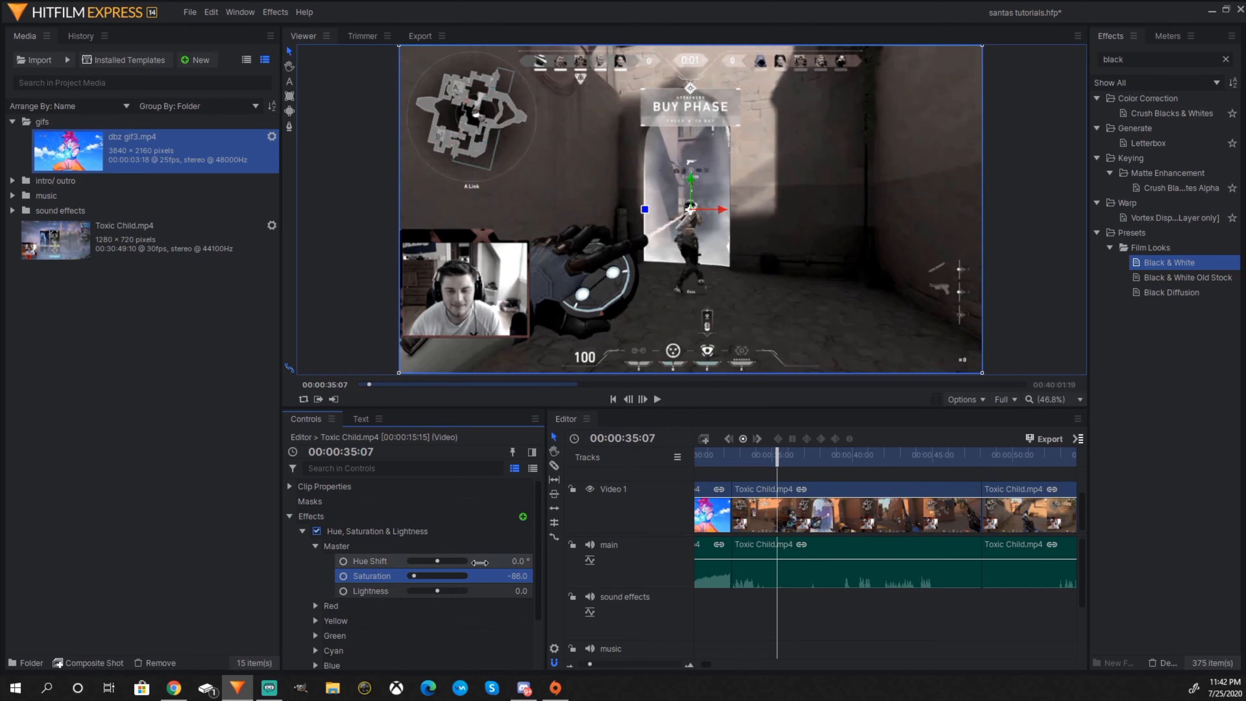
# Step: Set the Yellow Saturation to 59.0, and the Red Hue Shift to 44.0° with Red Saturation at 97.0
pyautogui.click(315, 546)
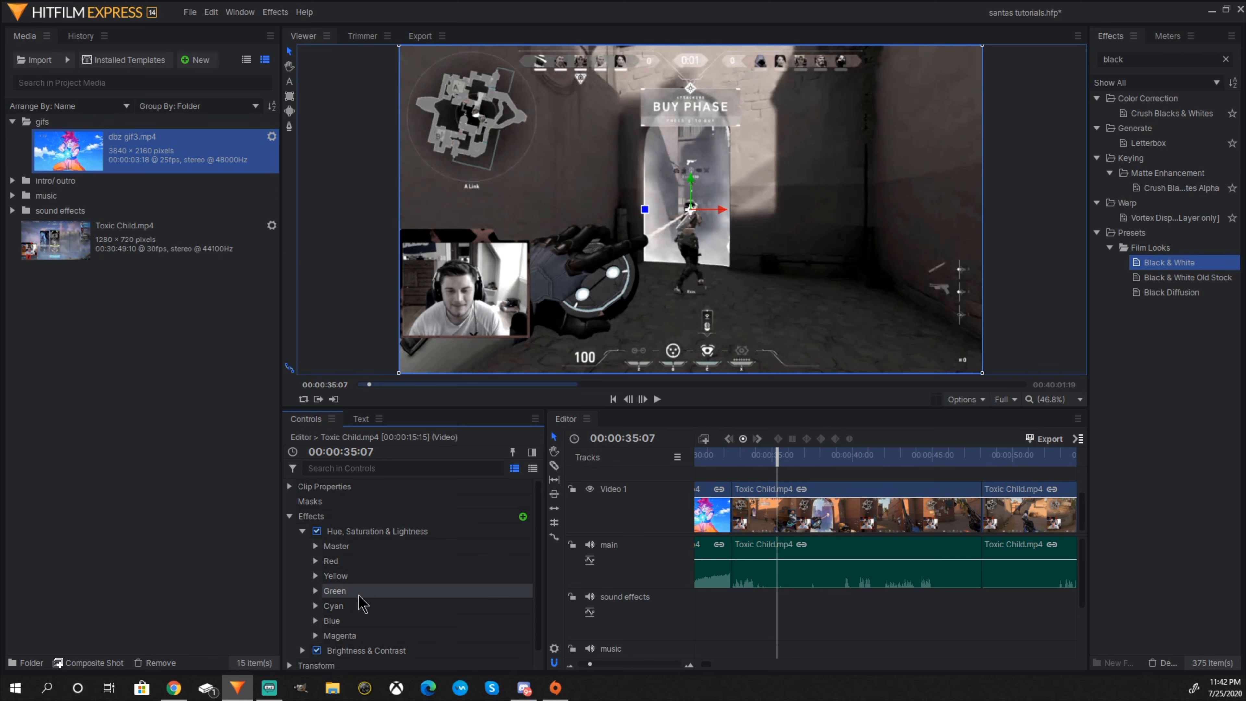
pyautogui.click(316, 576)
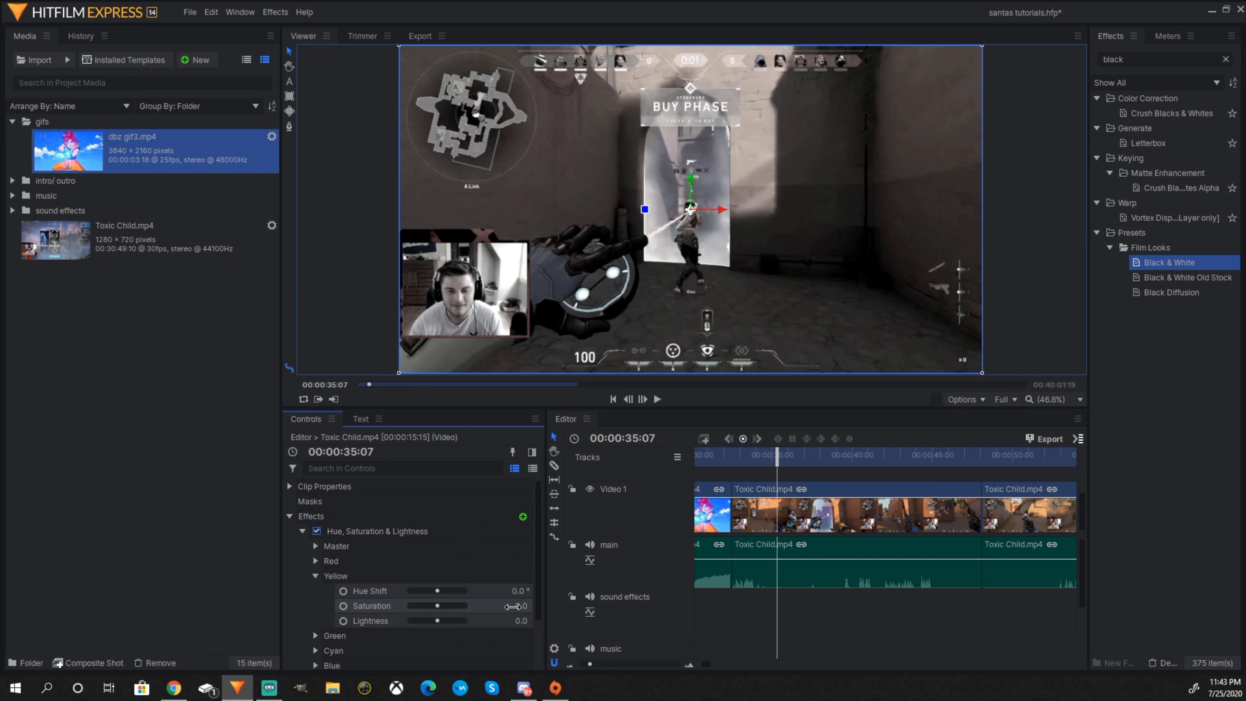
pyautogui.moveTo(513, 607); pyautogui.dragTo(544, 607)
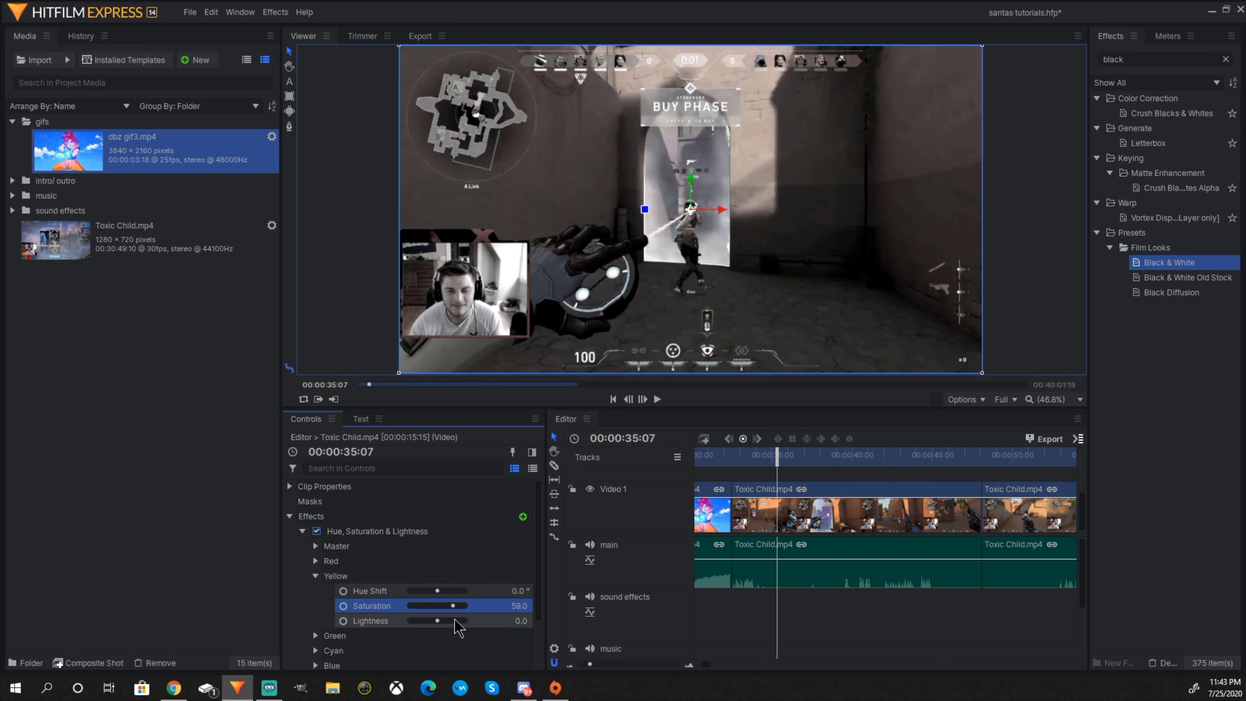
pyautogui.click(321, 578)
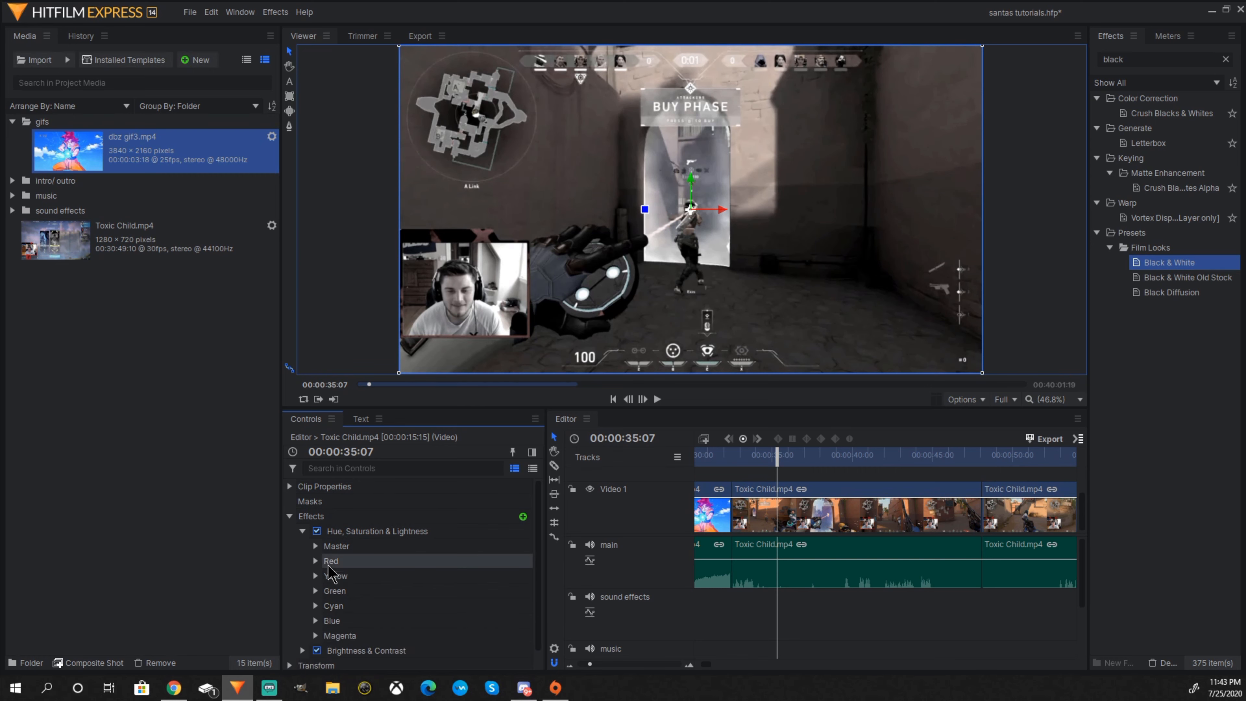
pyautogui.click(316, 561)
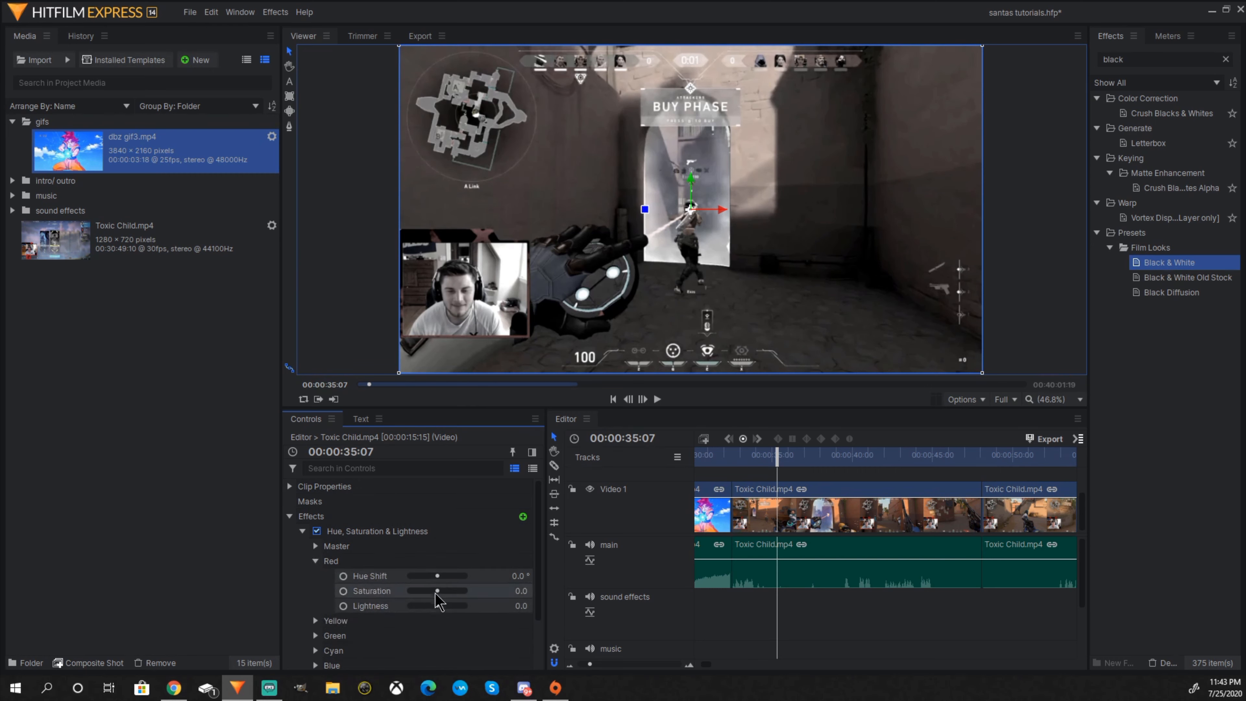
pyautogui.moveTo(437, 575); pyautogui.dragTo(526, 585)
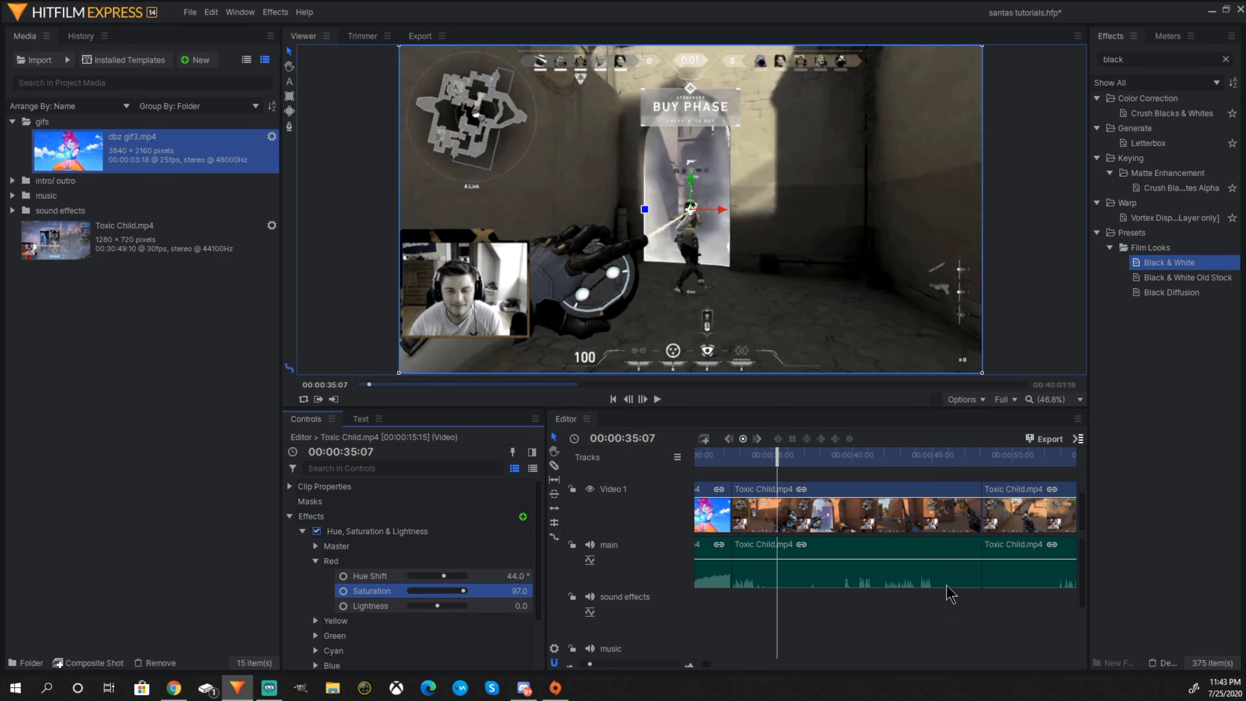
# Step: Play back the recoloured Toxic Child.mp4 clip from its beginning, stopping at 00:00:36:03
pyautogui.moveTo(779, 458); pyautogui.dragTo(731, 461)
pyautogui.click(845, 522)
pyautogui.click(658, 399)
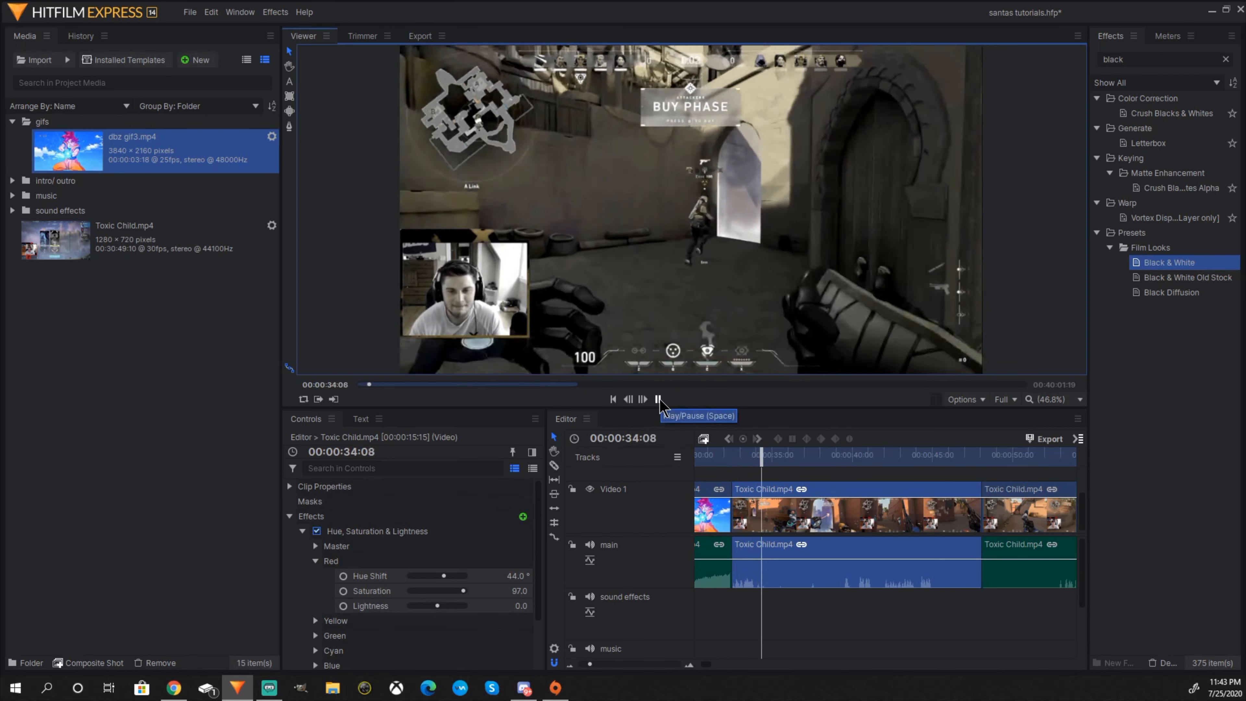
pyautogui.press('space')
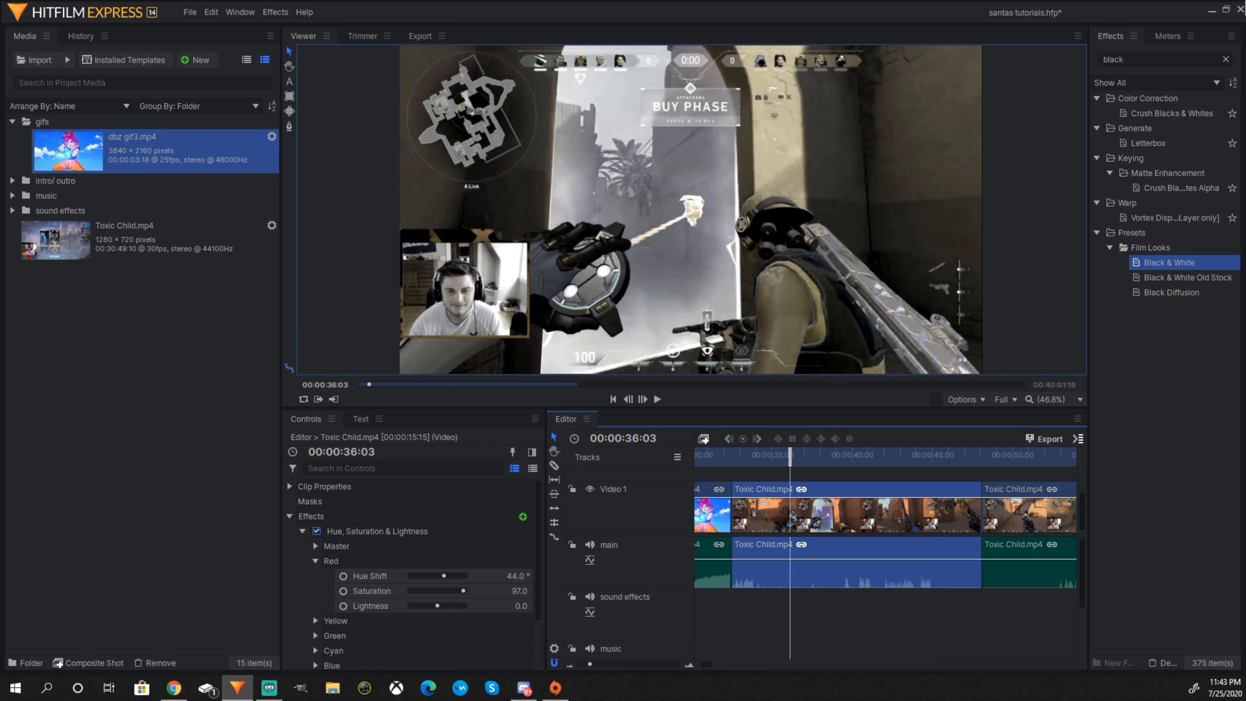
# Step: Clear the effects search and set the clip's Hue, Saturation & Lightness Master Saturation to -100.0
pyautogui.click(1226, 59)
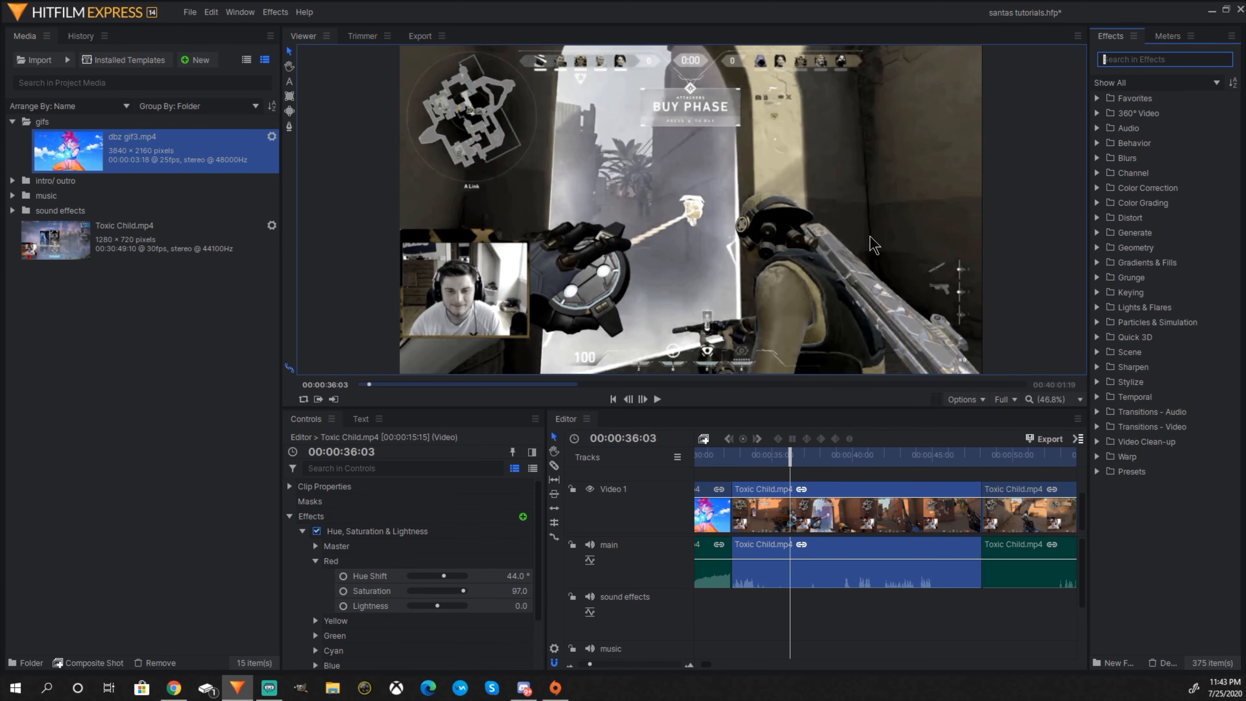
pyautogui.click(316, 561)
pyautogui.click(316, 546)
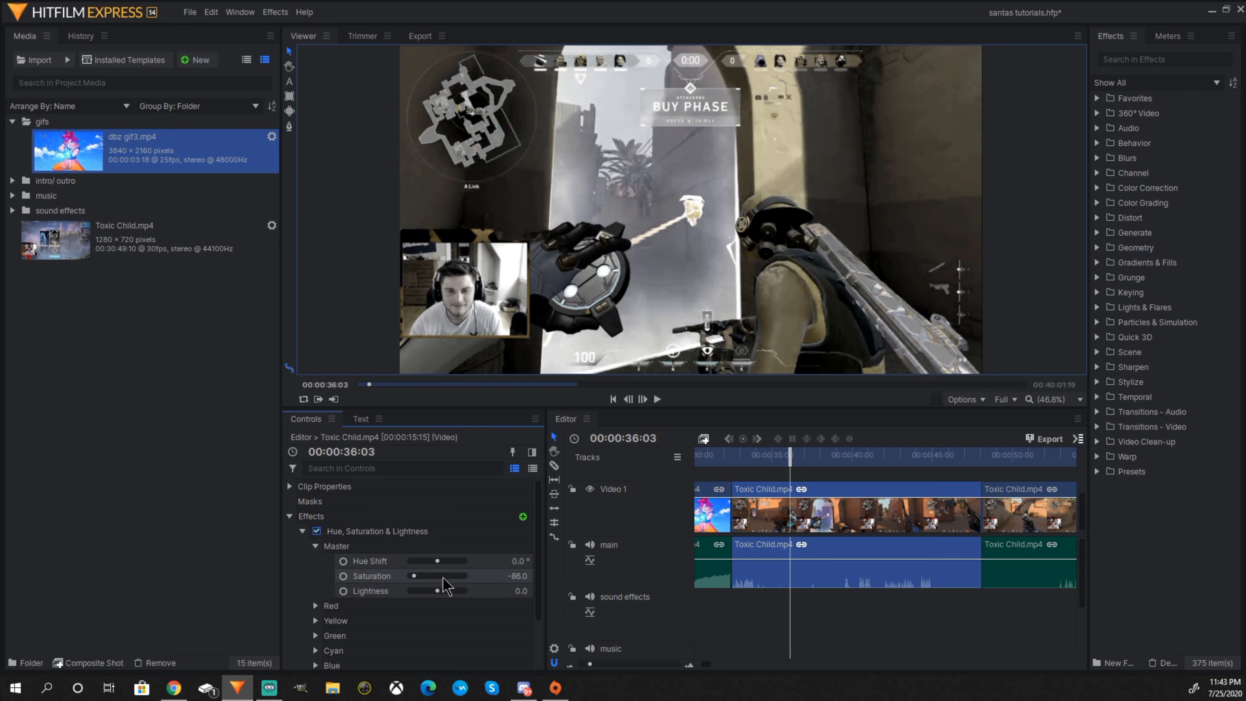
pyautogui.moveTo(508, 578); pyautogui.dragTo(491, 578)
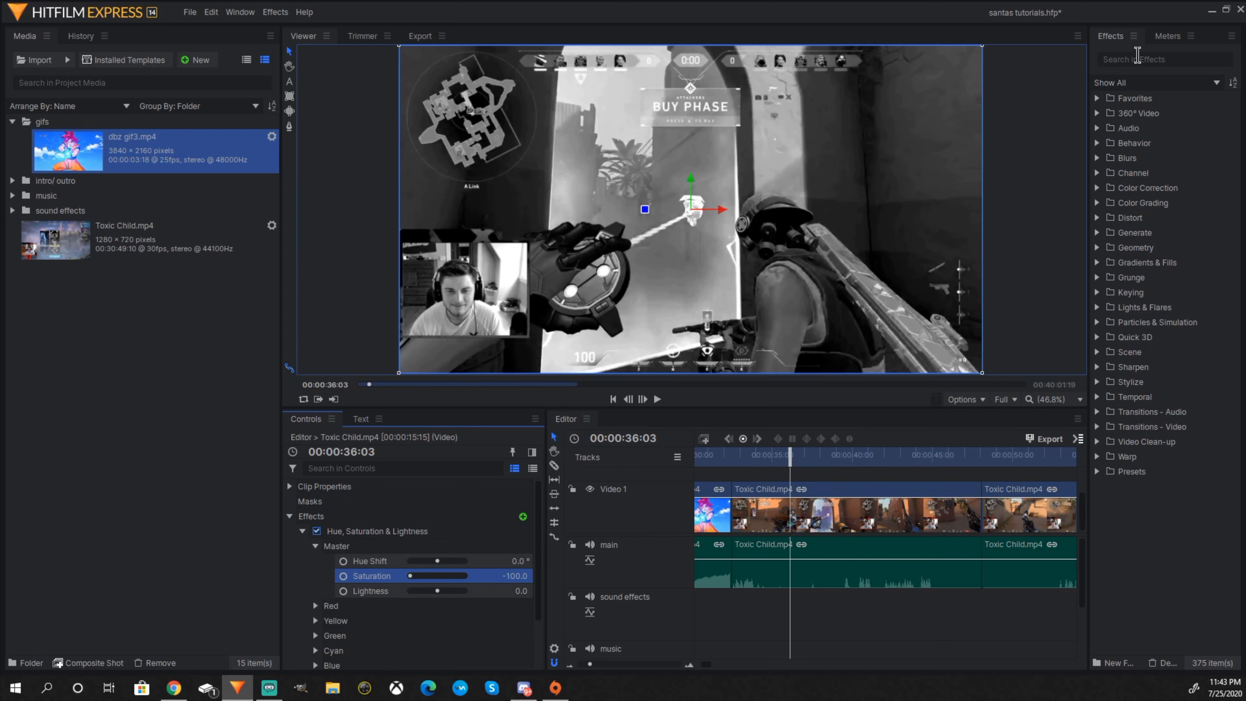
# Step: Search the effects for "rain" and apply Rain On Glass to the black-and-white Toxic Child.mp4 clip
pyautogui.click(1138, 58)
pyautogui.write('r')
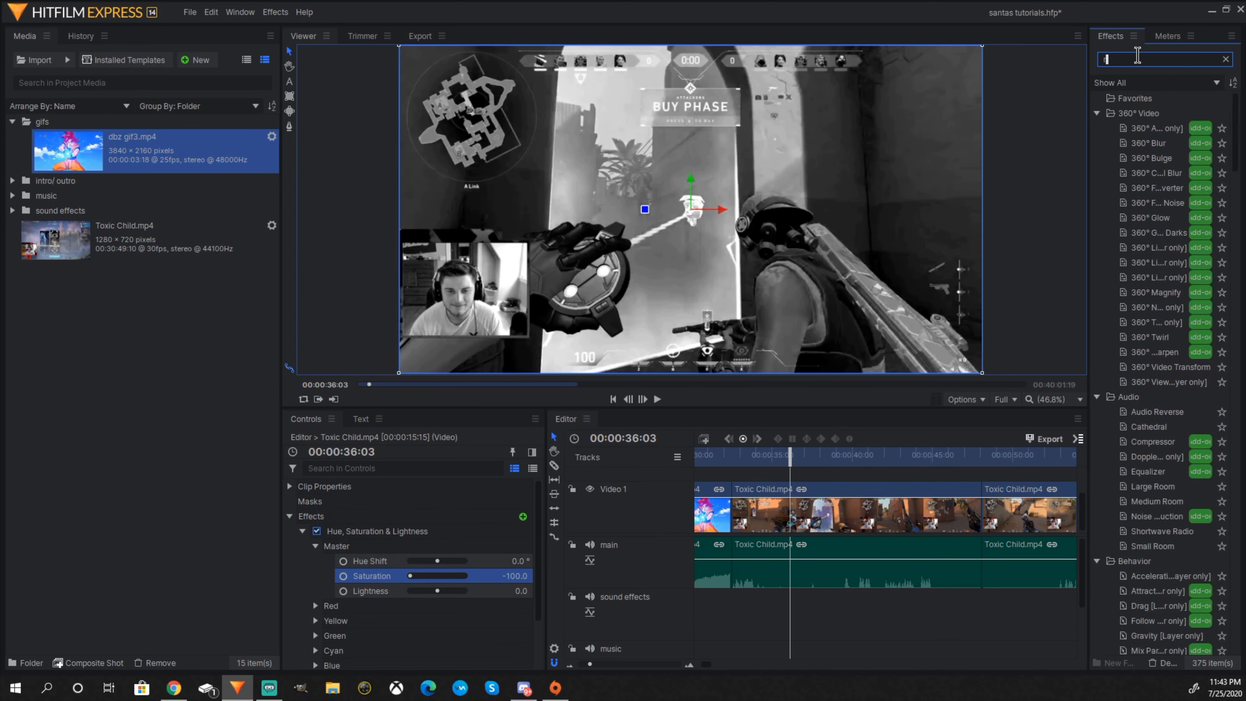
pyautogui.write('ain')
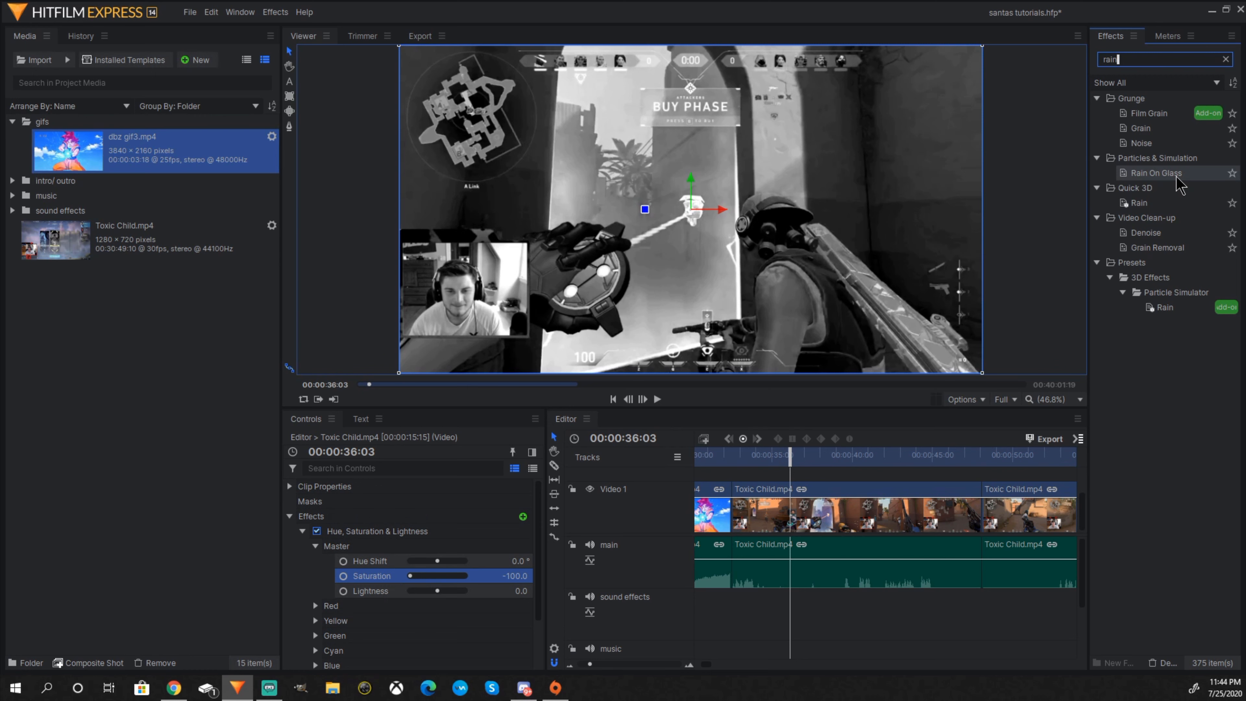
pyautogui.moveTo(1178, 184); pyautogui.dragTo(850, 531)
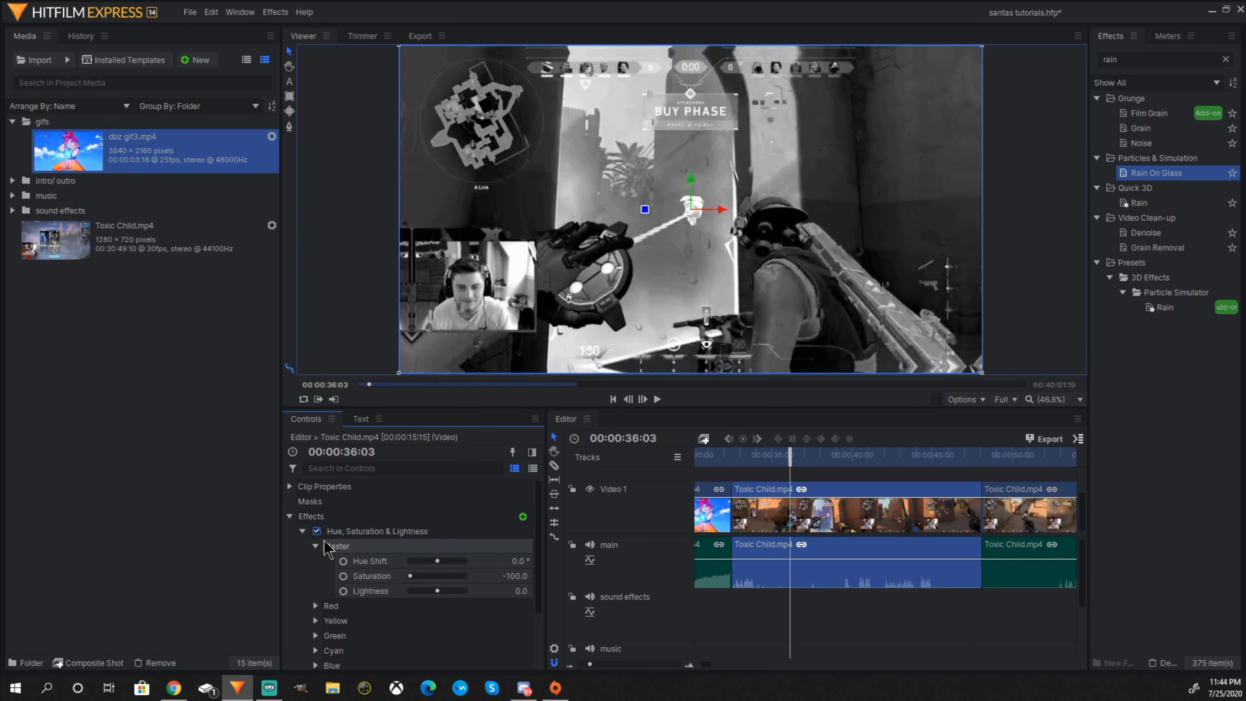
pyautogui.click(317, 545)
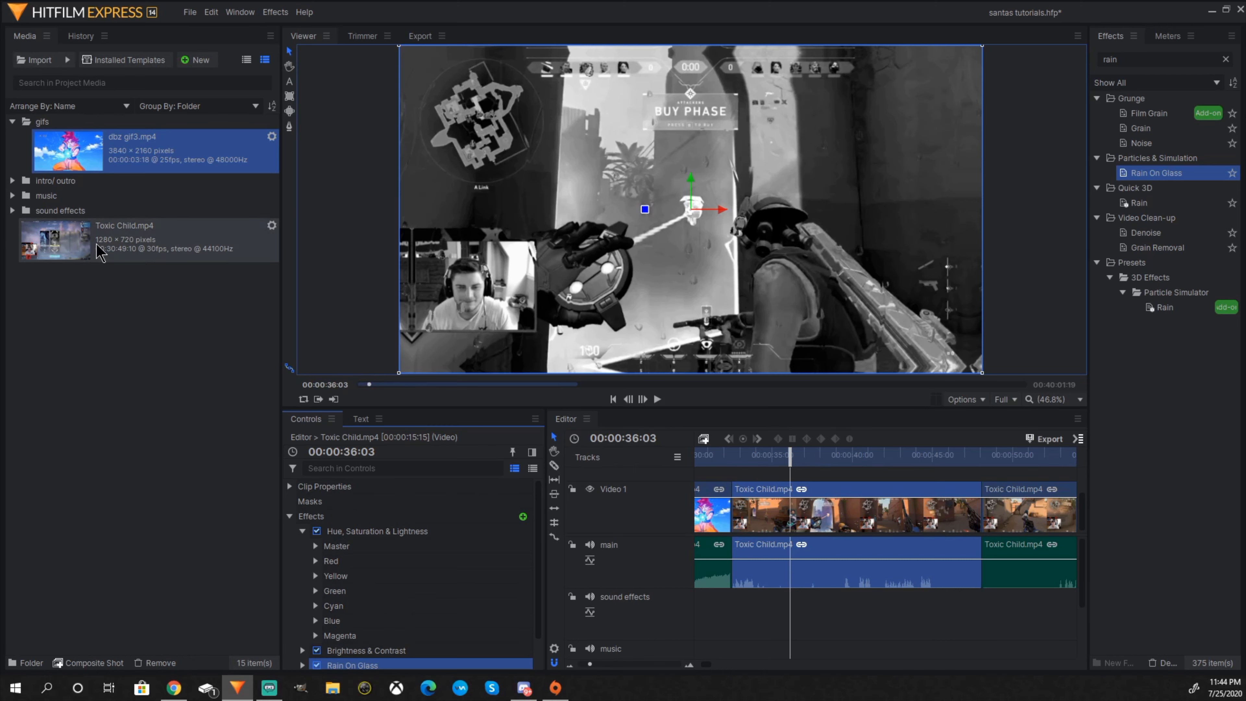
# Step: Play back the Rain On Glass clip from near its beginning, then move the playhead to 00:00:38:17
pyautogui.moveTo(790, 457); pyautogui.dragTo(742, 458)
pyautogui.click(658, 398)
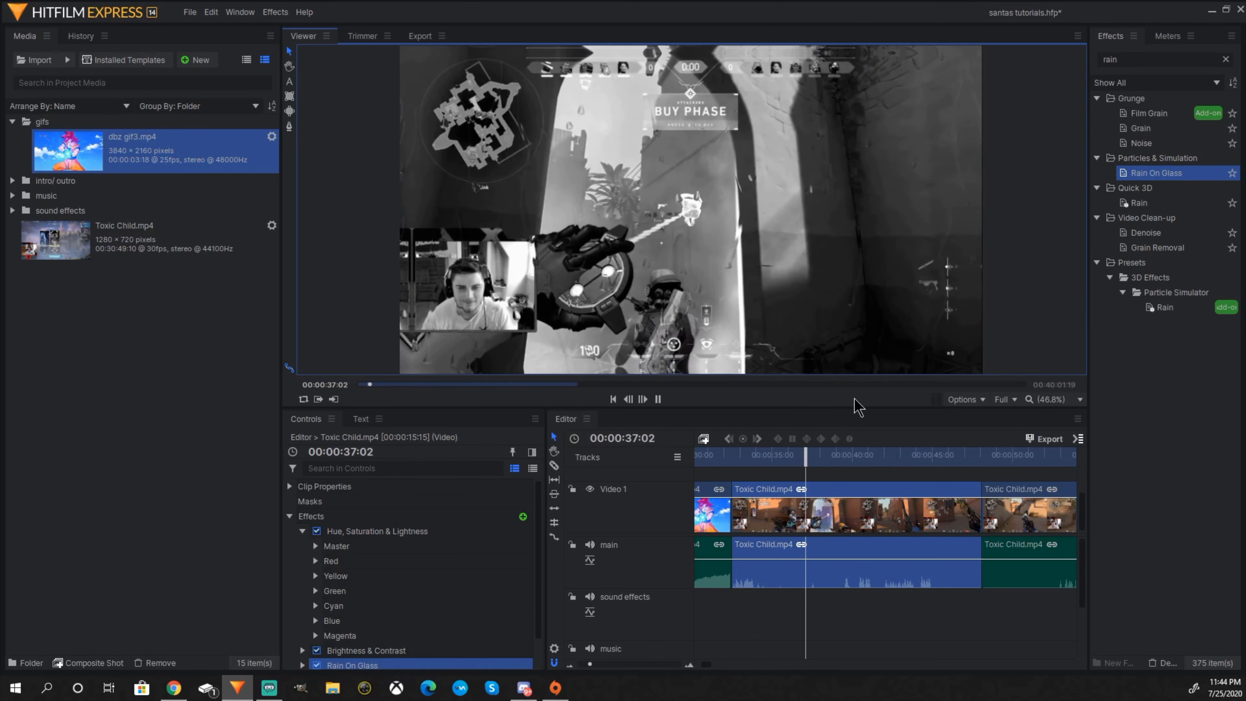
pyautogui.click(834, 461)
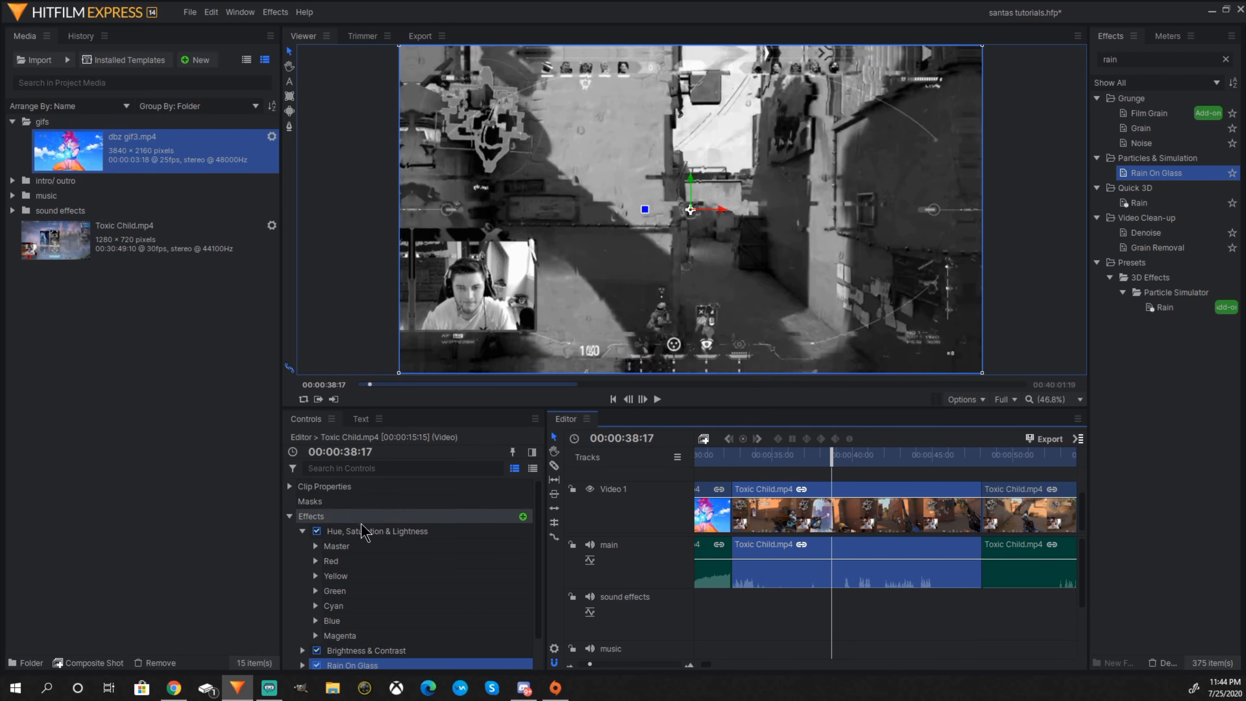
# Step: Set the Drops per Second in the Rain On Glass effect's Simulation settings to 32
pyautogui.click(290, 519)
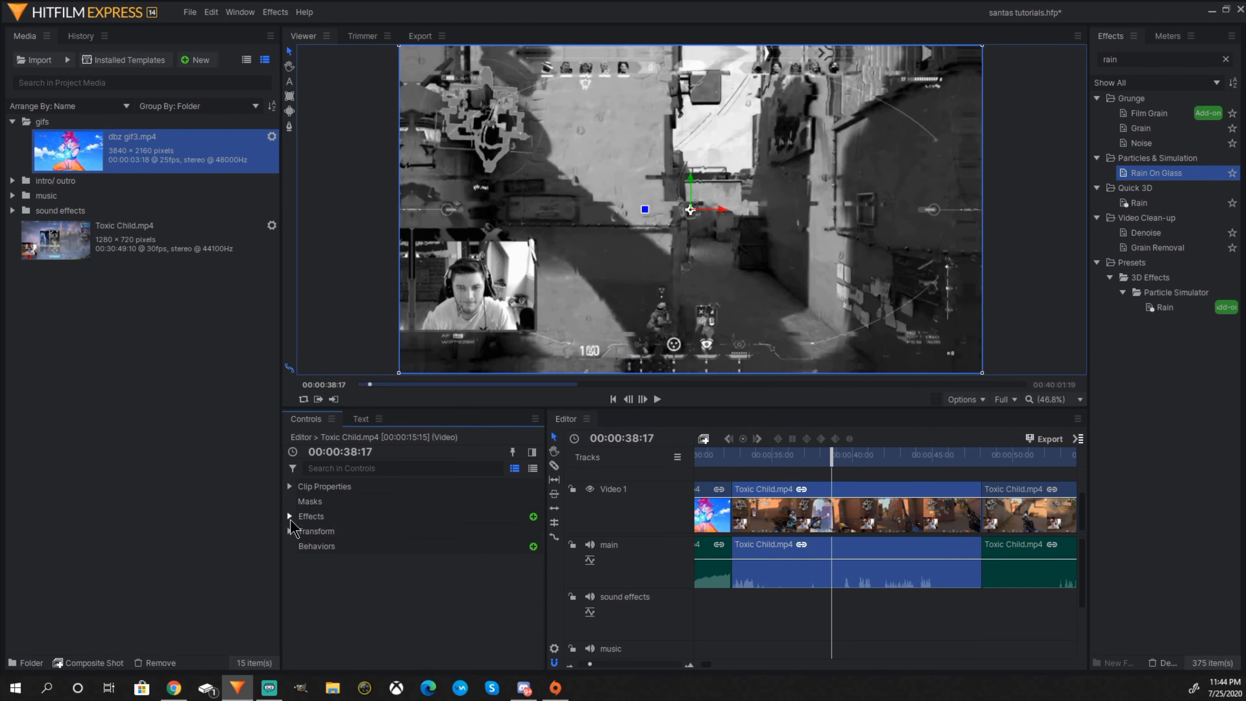
pyautogui.click(290, 520)
pyautogui.click(302, 531)
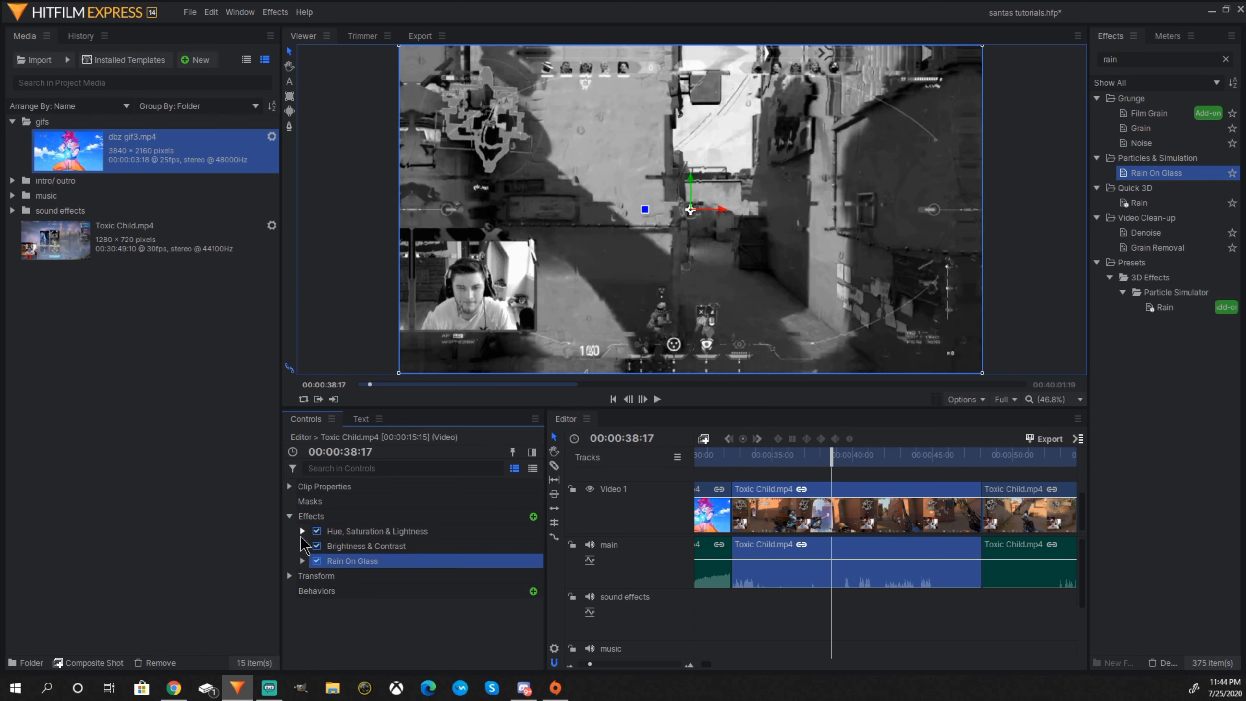
pyautogui.click(302, 560)
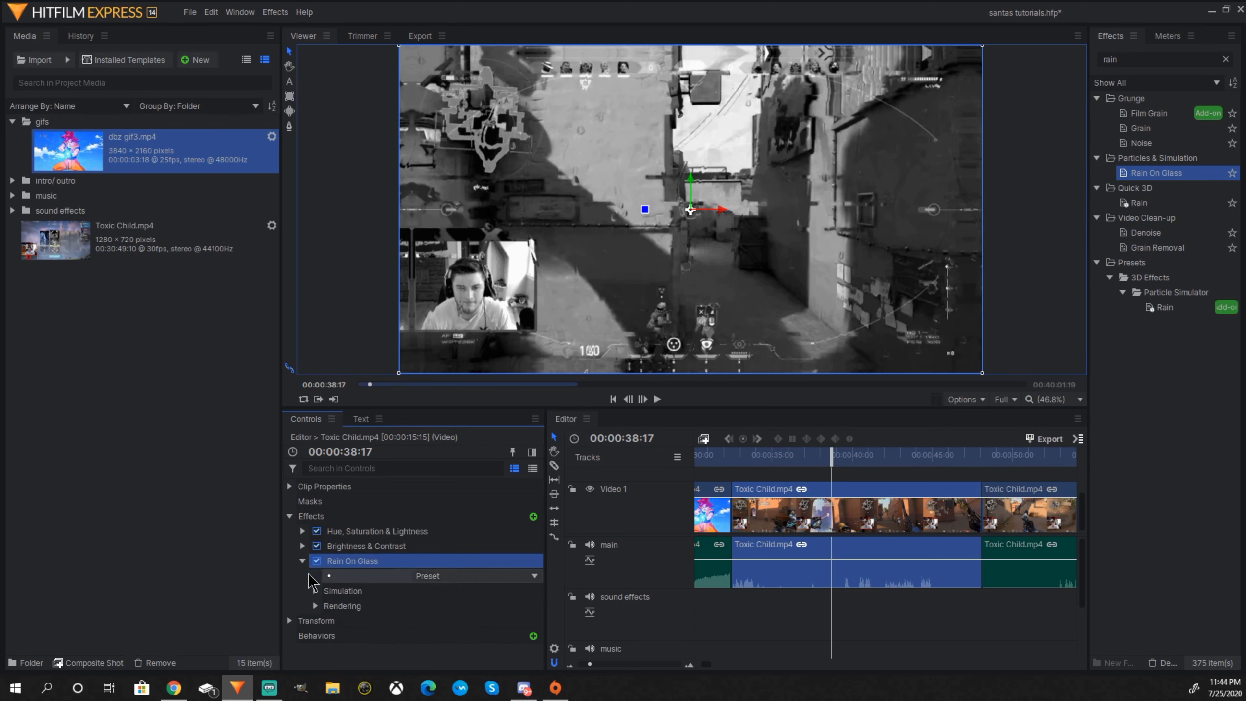
pyautogui.click(315, 591)
pyautogui.moveTo(493, 609); pyautogui.dragTo(498, 609)
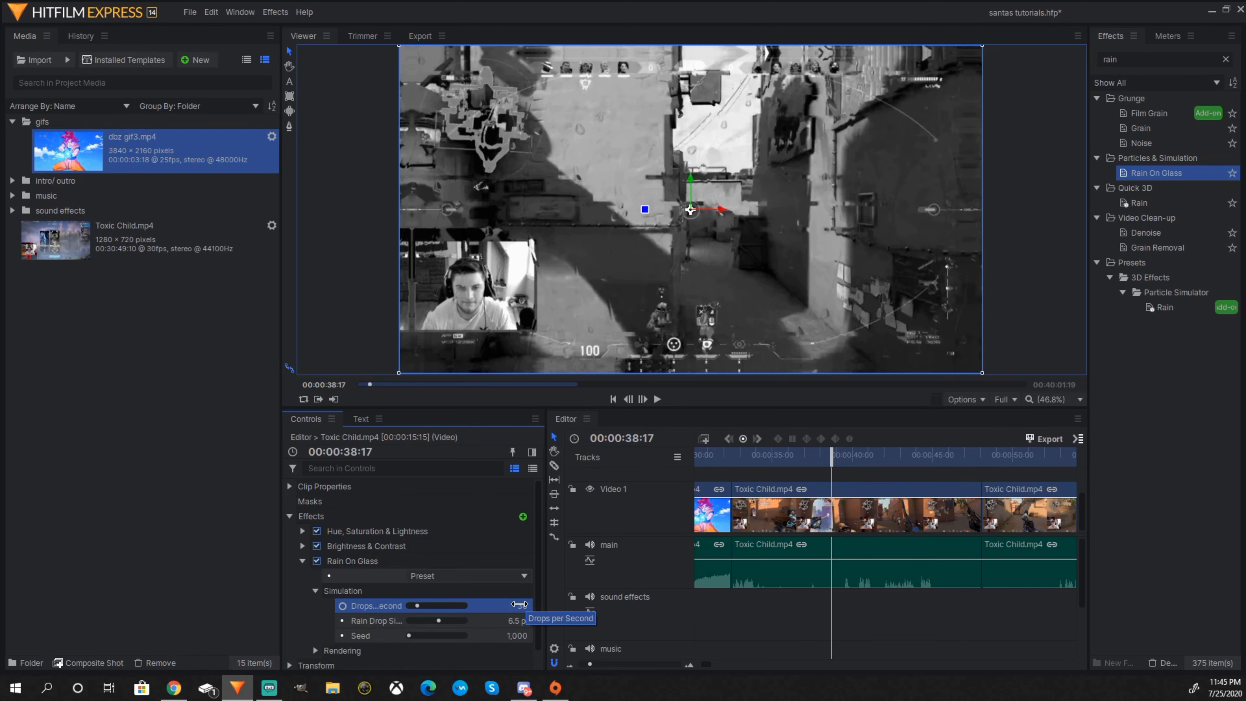
pyautogui.moveTo(519, 604)
pyautogui.mouseDown()
pyautogui.moveTo(508, 604)
pyautogui.moveTo(603, 605)
pyautogui.moveTo(519, 604)
pyautogui.mouseUp()
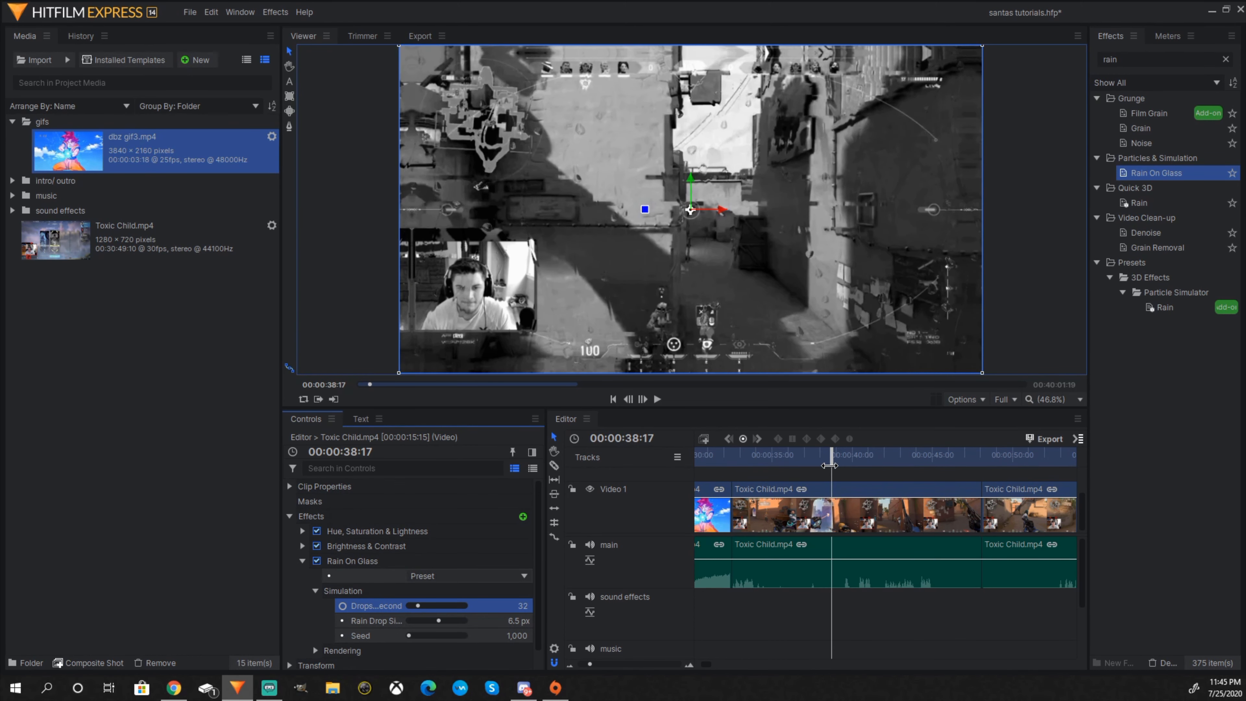
# Step: Play back the clip with the adjusted rain from near its beginning, stopping at 00:00:38:05
pyautogui.moveTo(832, 460); pyautogui.dragTo(718, 429)
pyautogui.click(658, 400)
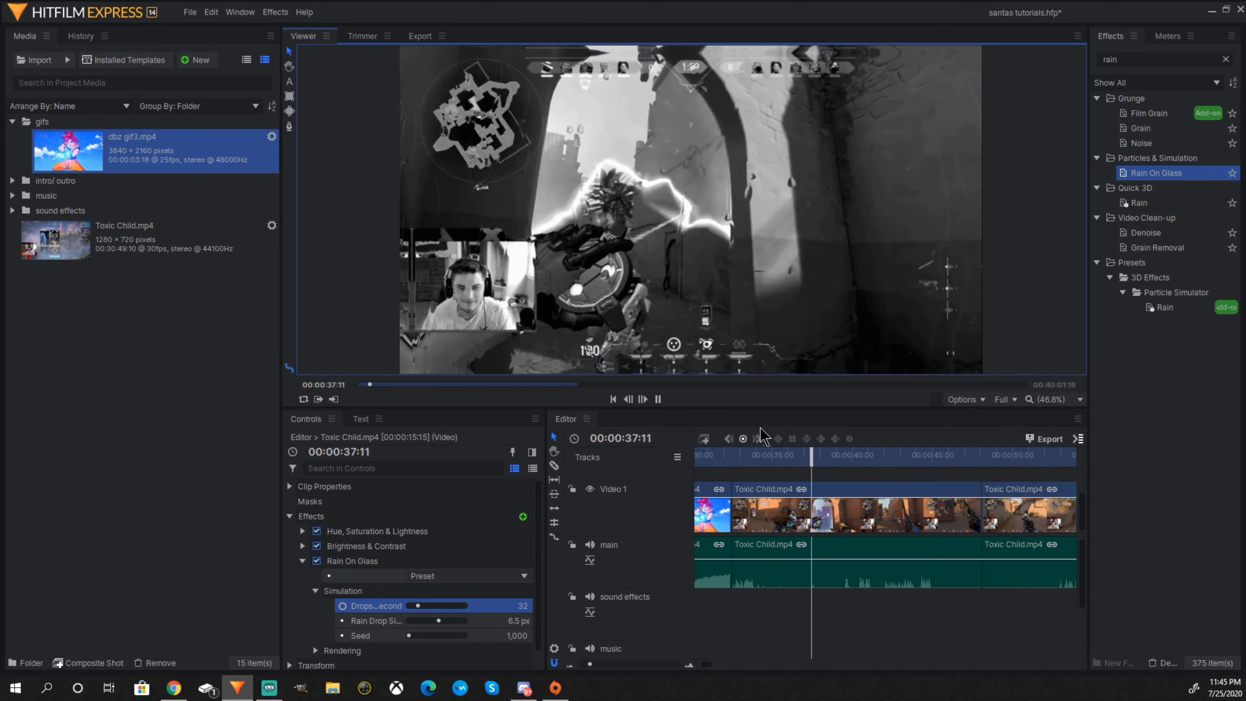
pyautogui.click(658, 400)
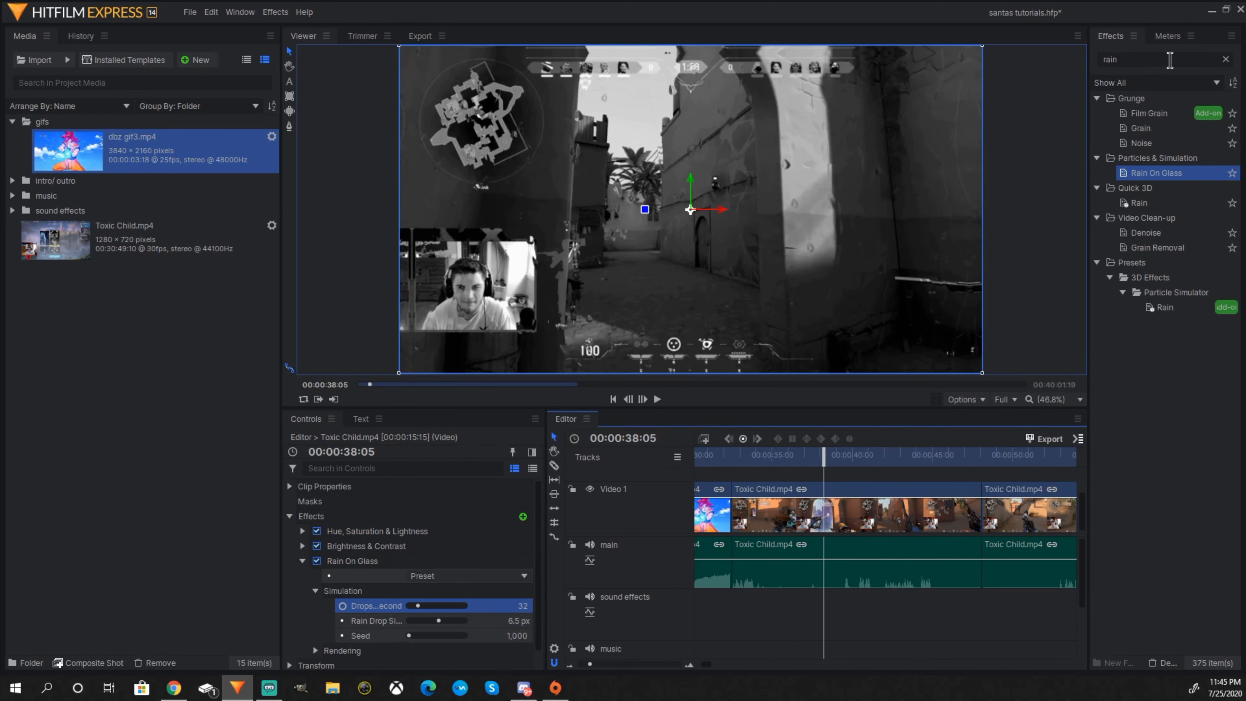
# Step: Move the playhead to 00:00:49:23 in the following Toxic Child.mp4 clip and search the effects for "unsh"
pyautogui.click(1225, 60)
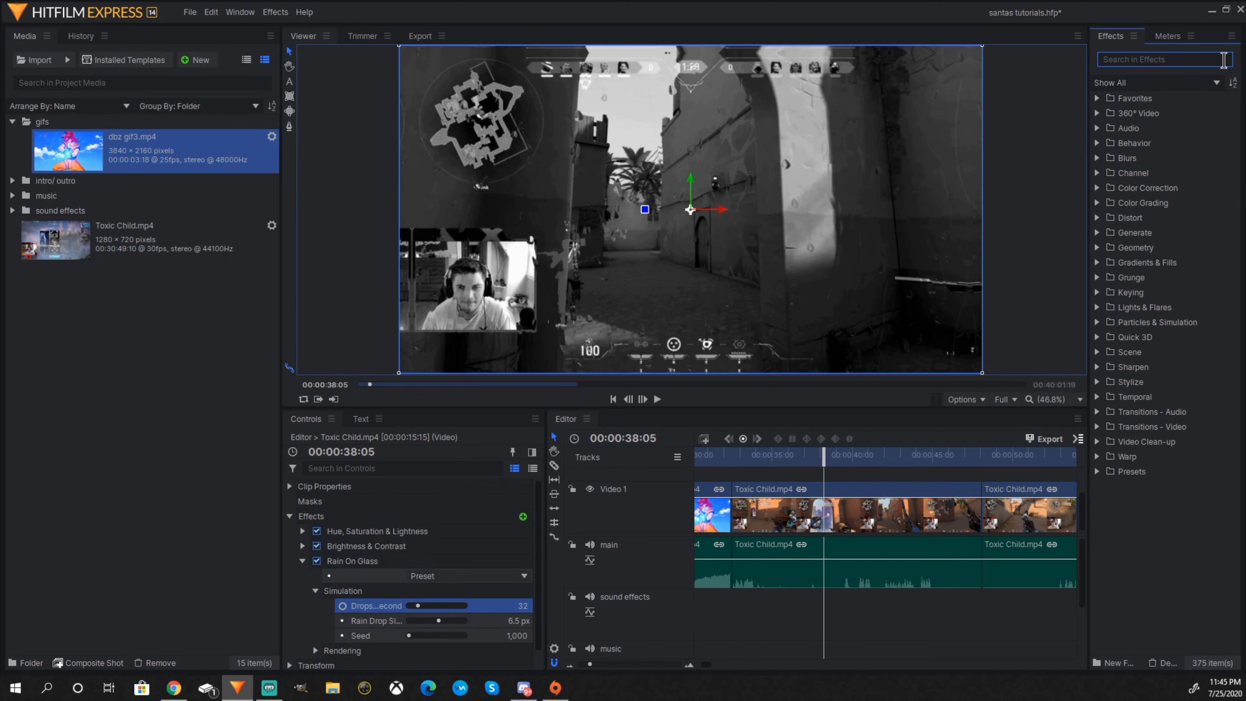
pyautogui.moveTo(825, 459); pyautogui.dragTo(1012, 464)
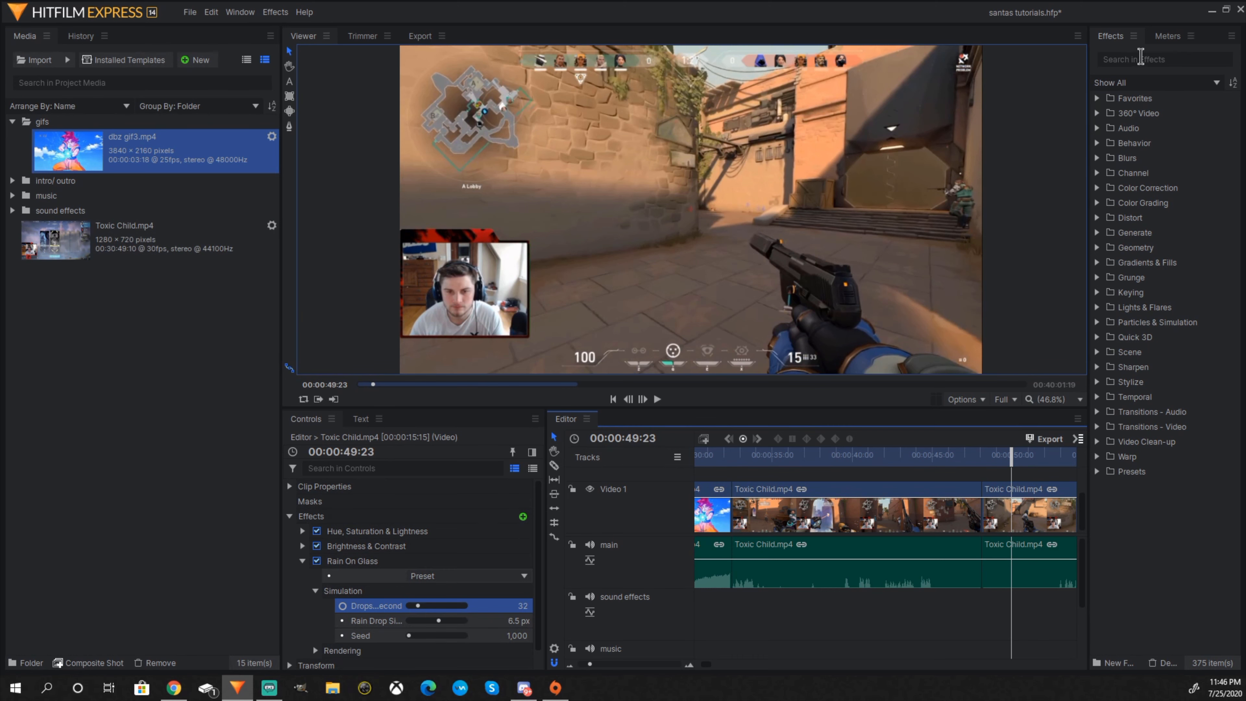
pyautogui.click(1141, 58)
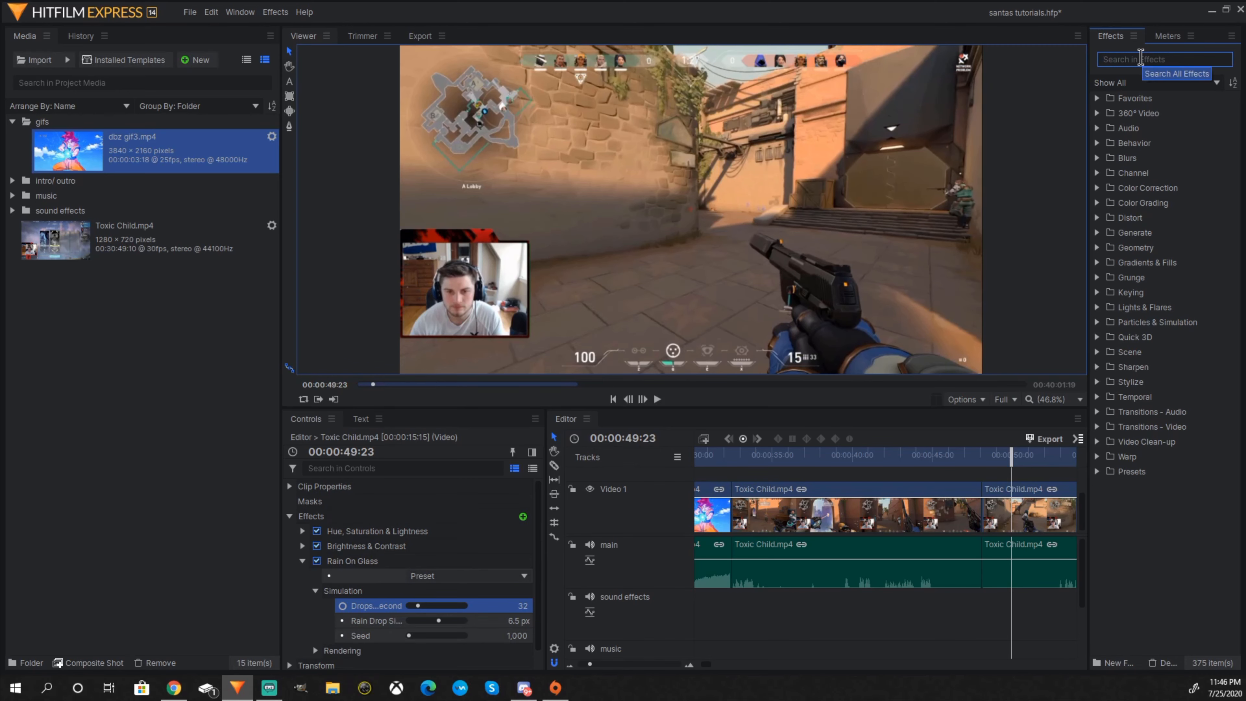
pyautogui.write('un')
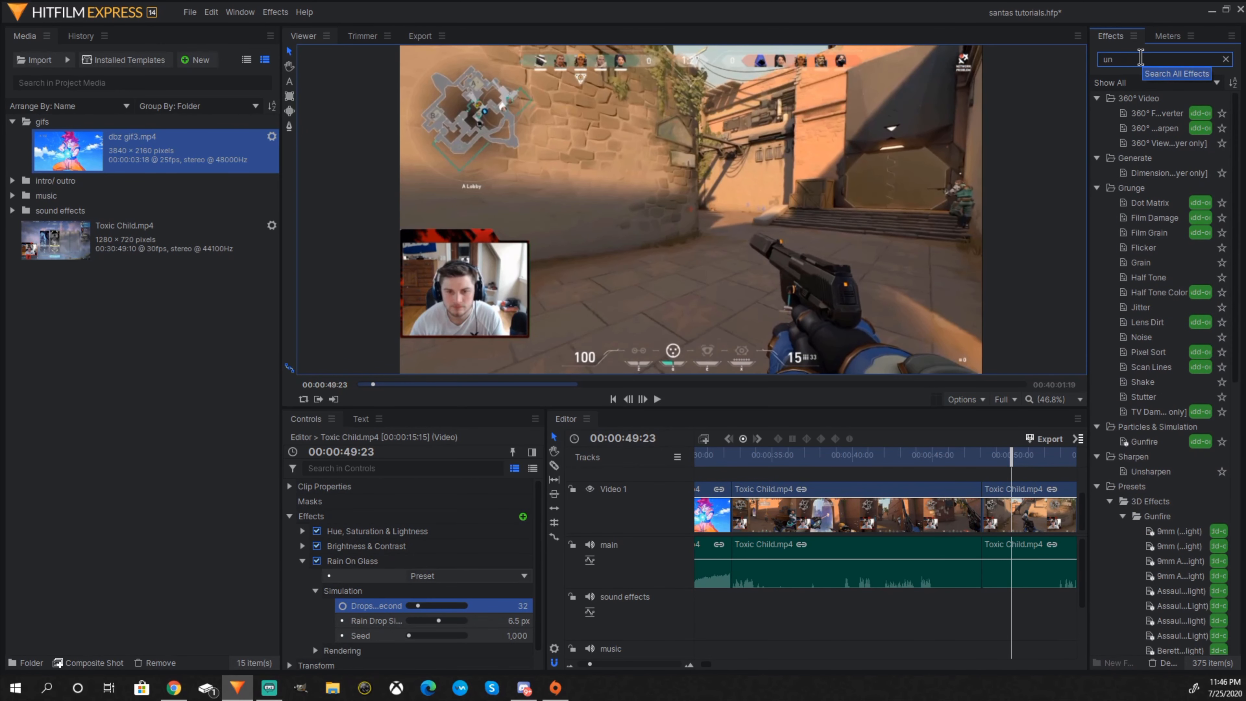
pyautogui.write('sh')
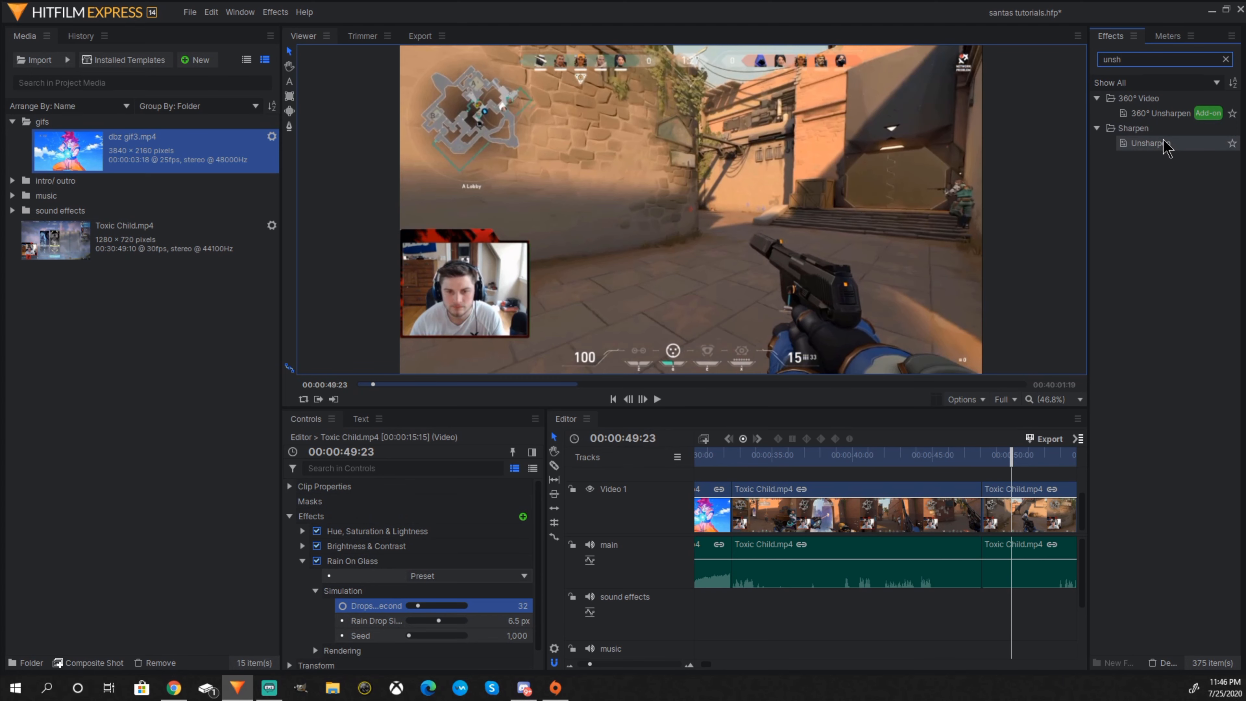
# Step: Slice the following Toxic Child.mp4 clip at 00:01:02:10 and move the playhead back to 00:00:56:07
pyautogui.moveTo(1012, 457); pyautogui.dragTo(959, 465)
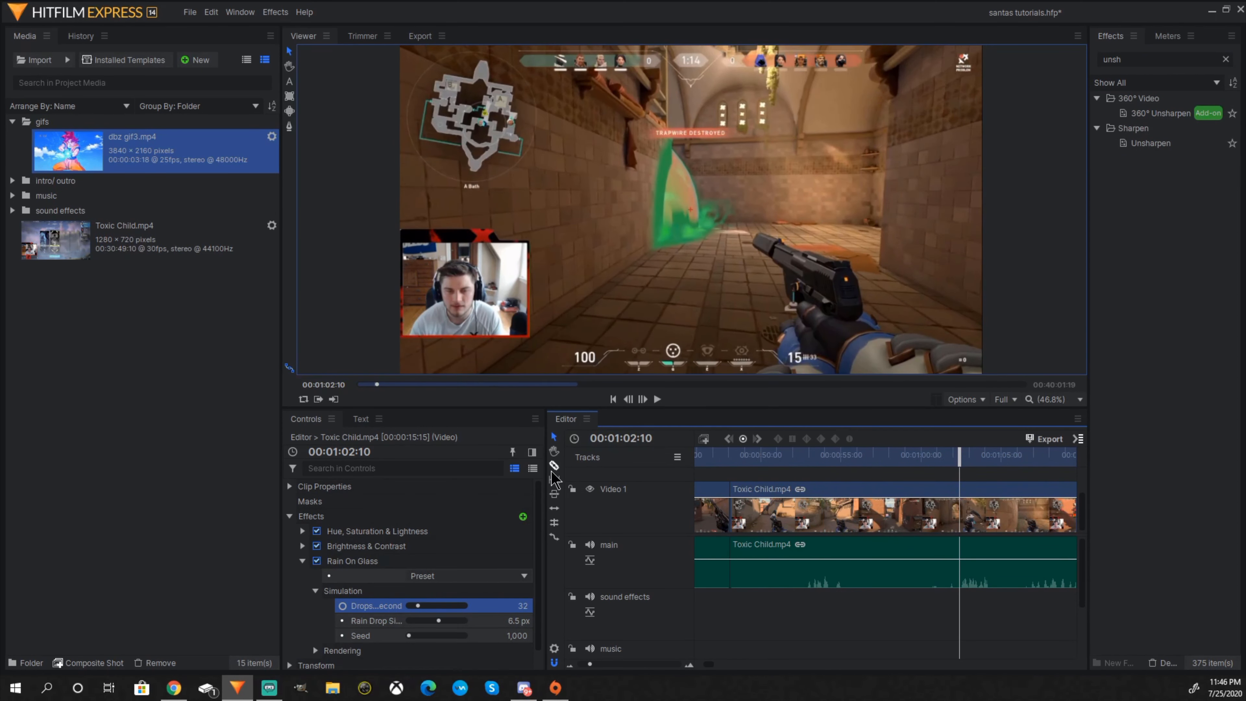
pyautogui.click(960, 516)
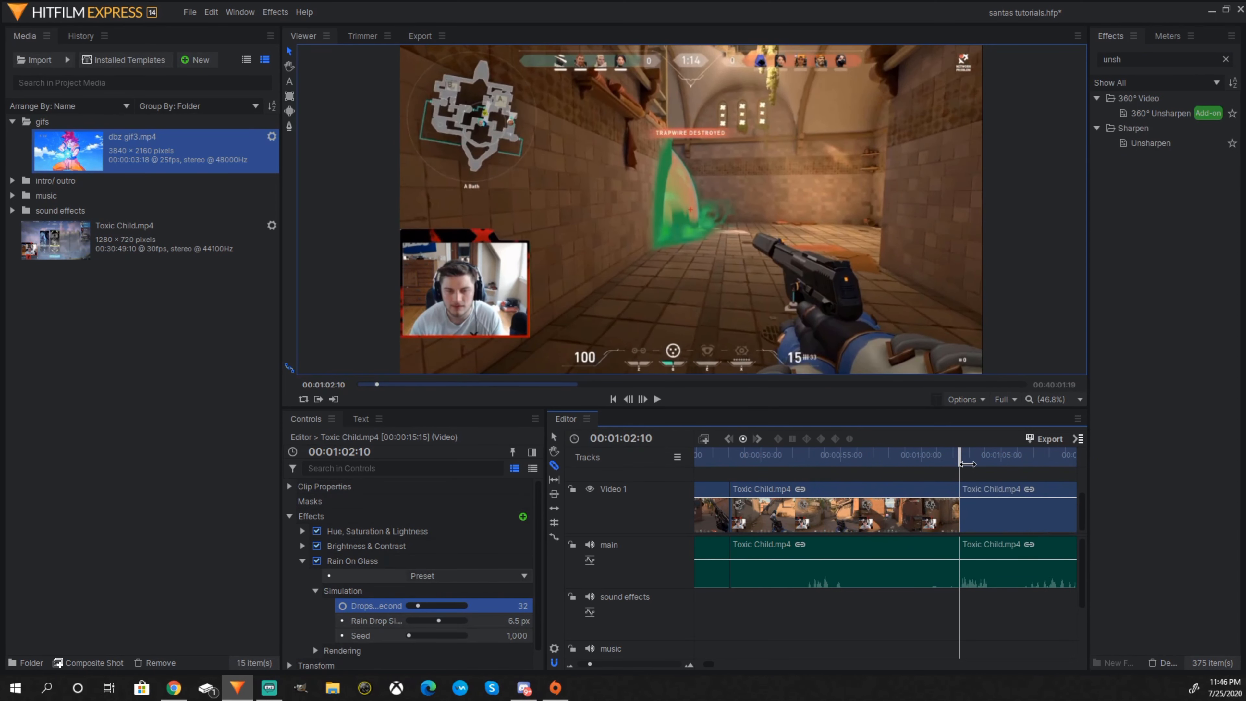
pyautogui.moveTo(961, 460); pyautogui.dragTo(862, 460)
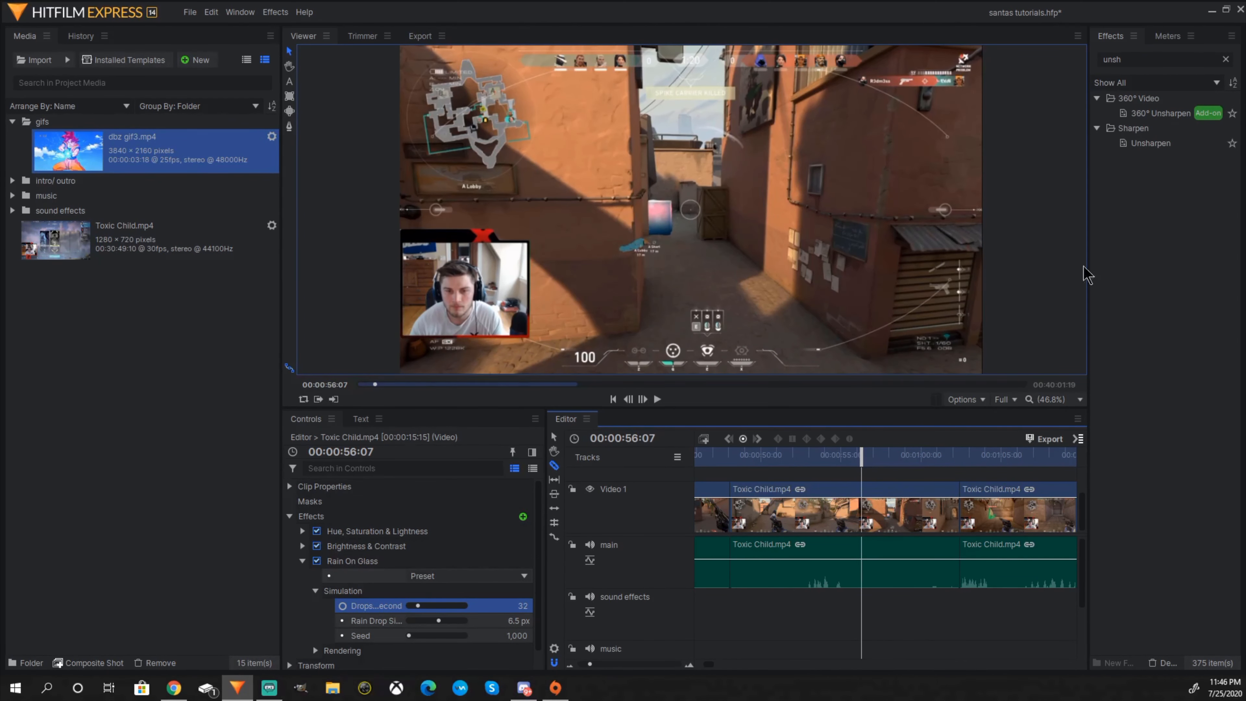
# Step: Apply the Unsharpen effect to the Toxic Child.mp4 segment before the new cut and choose its Enhance Detail preset
pyautogui.click(1148, 144)
pyautogui.moveTo(1148, 146); pyautogui.dragTo(842, 517)
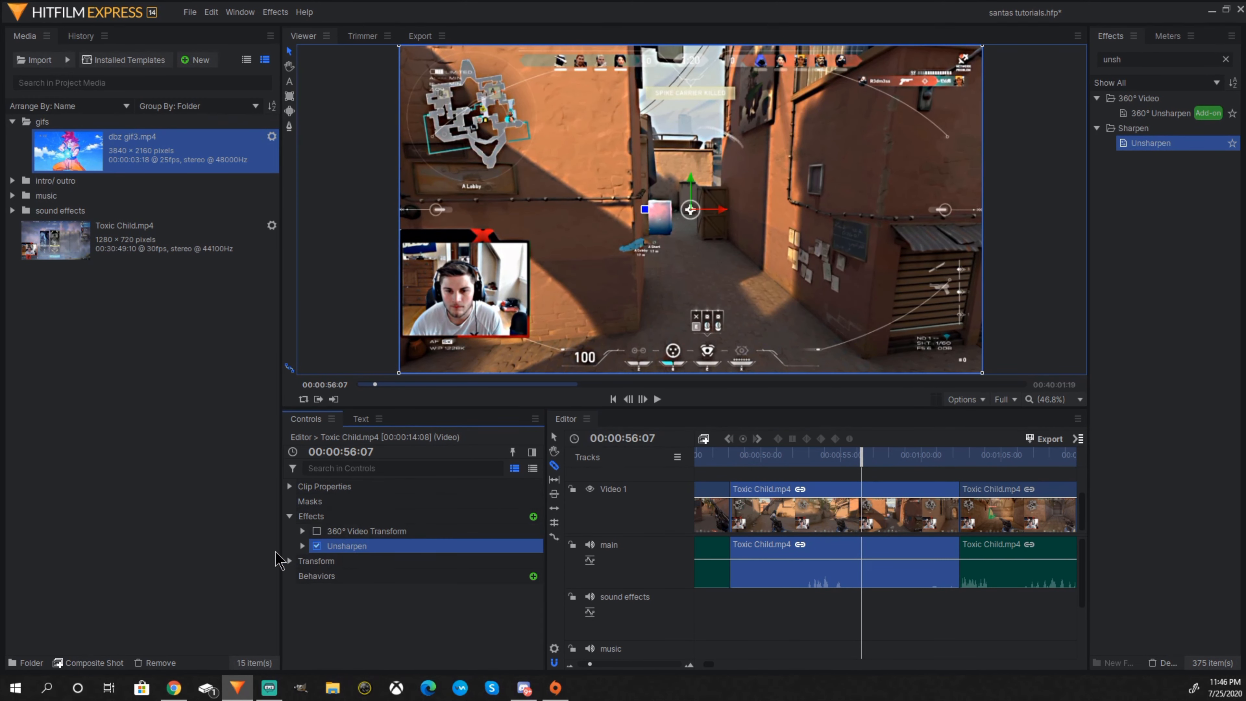
pyautogui.click(302, 546)
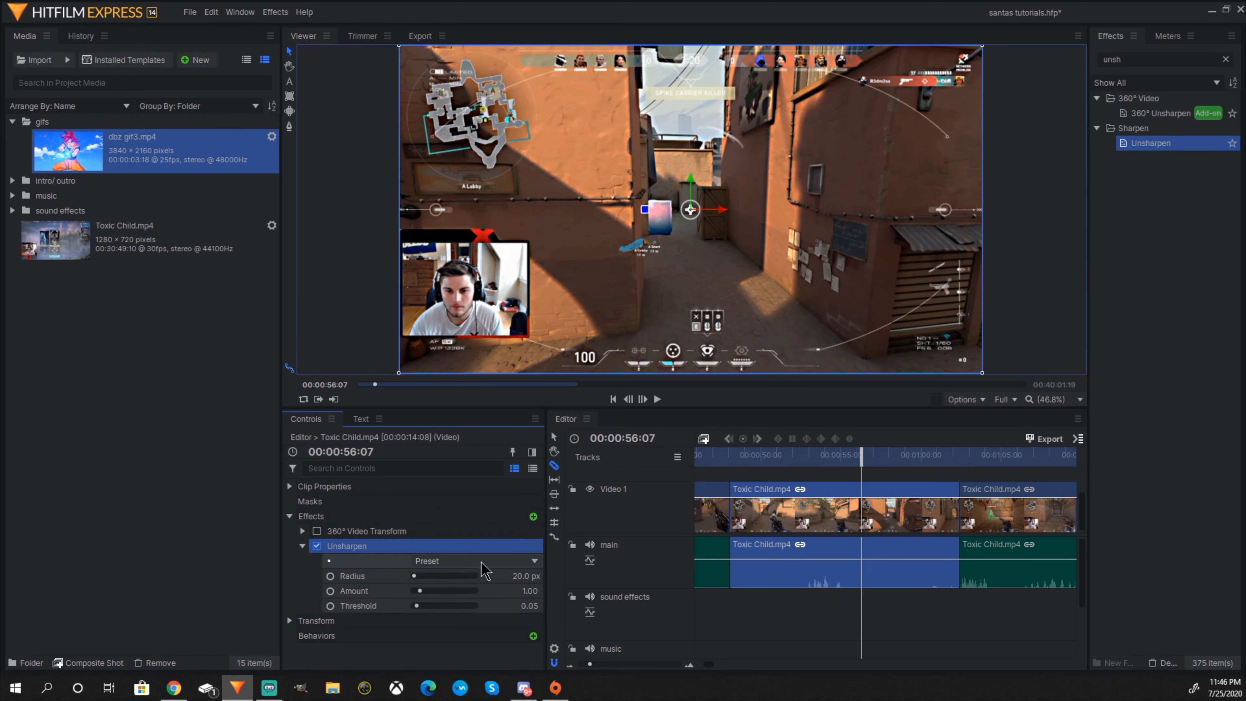
pyautogui.click(500, 561)
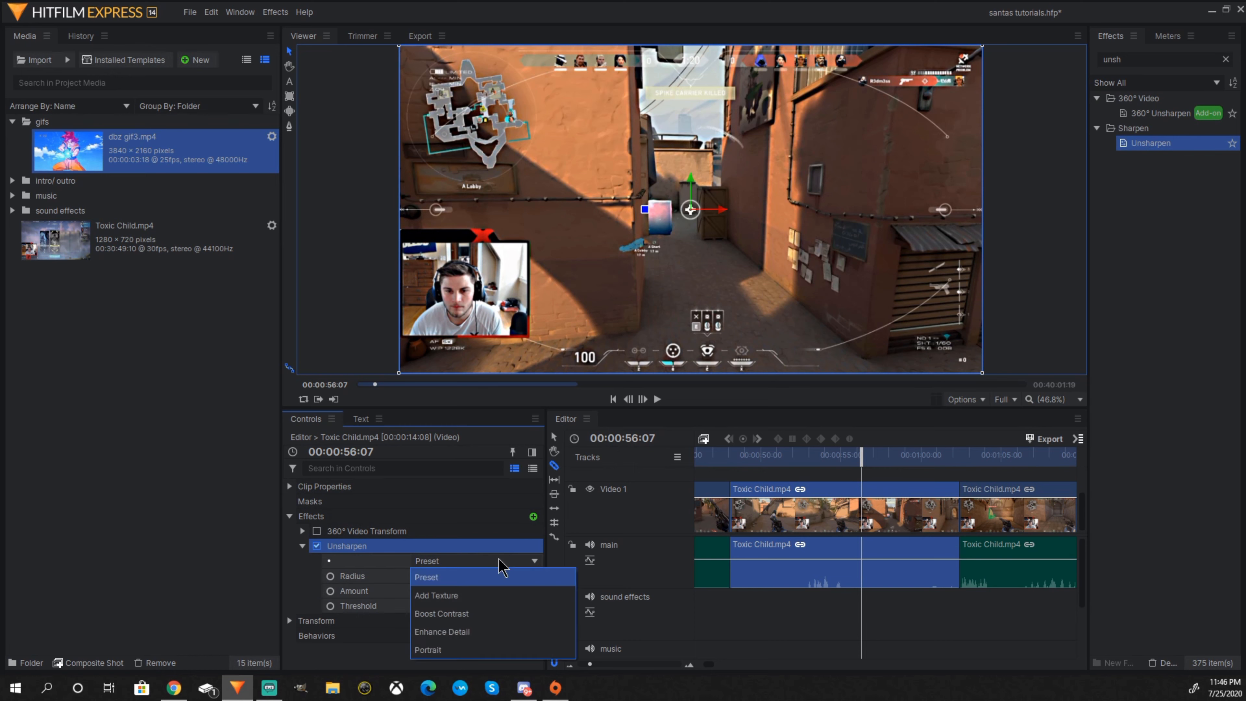
pyautogui.click(486, 632)
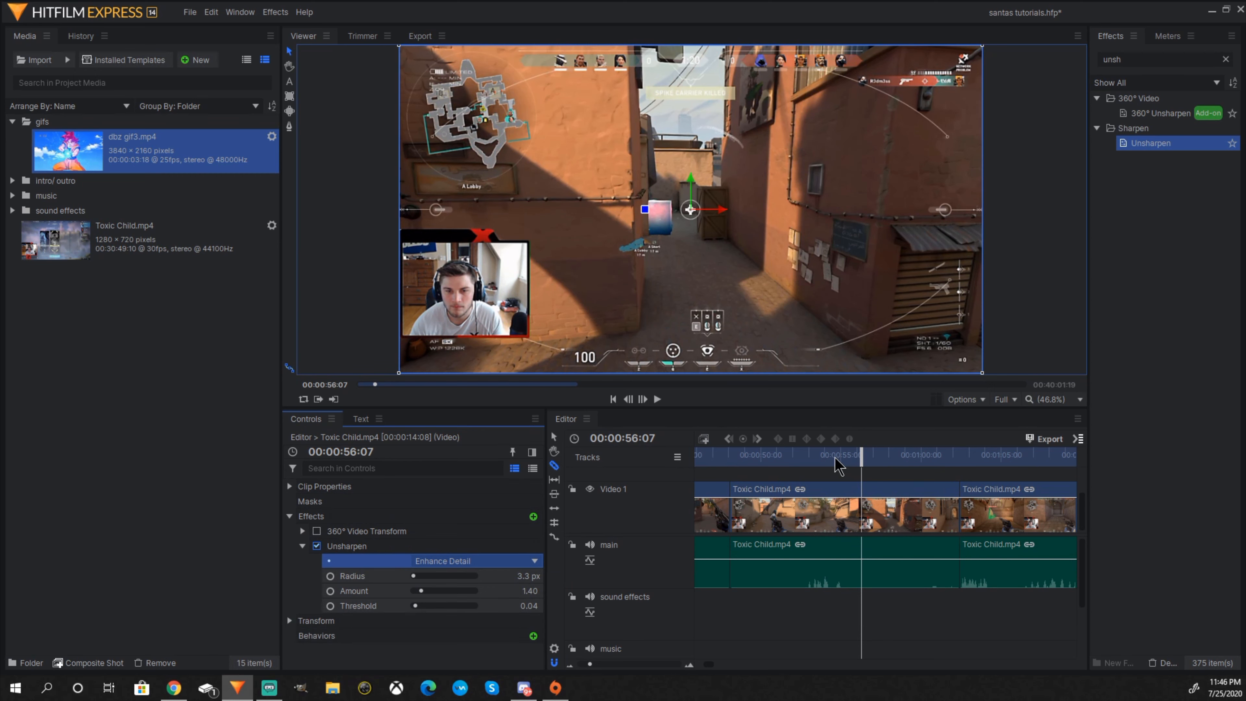
# Step: Return to the selection tool, preview the sharpened clip at 00:01:00:07, and collapse the Unsharpen settings
pyautogui.click(554, 438)
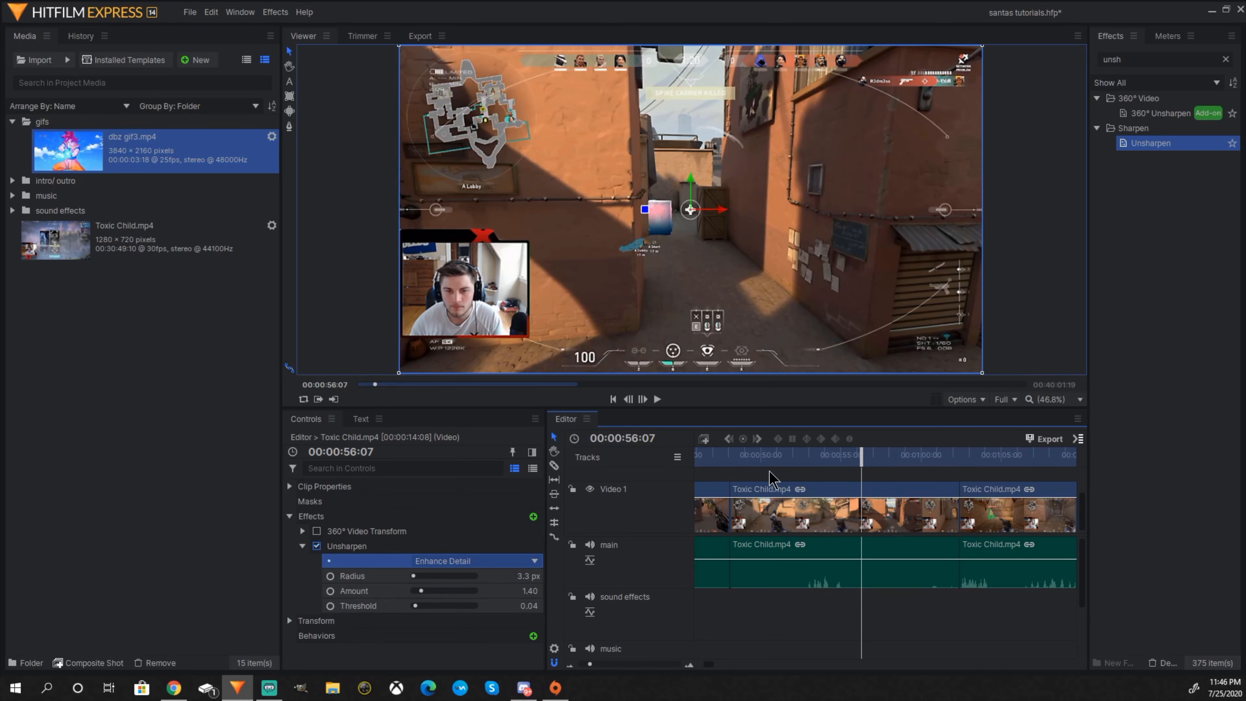
pyautogui.moveTo(864, 459); pyautogui.dragTo(927, 489)
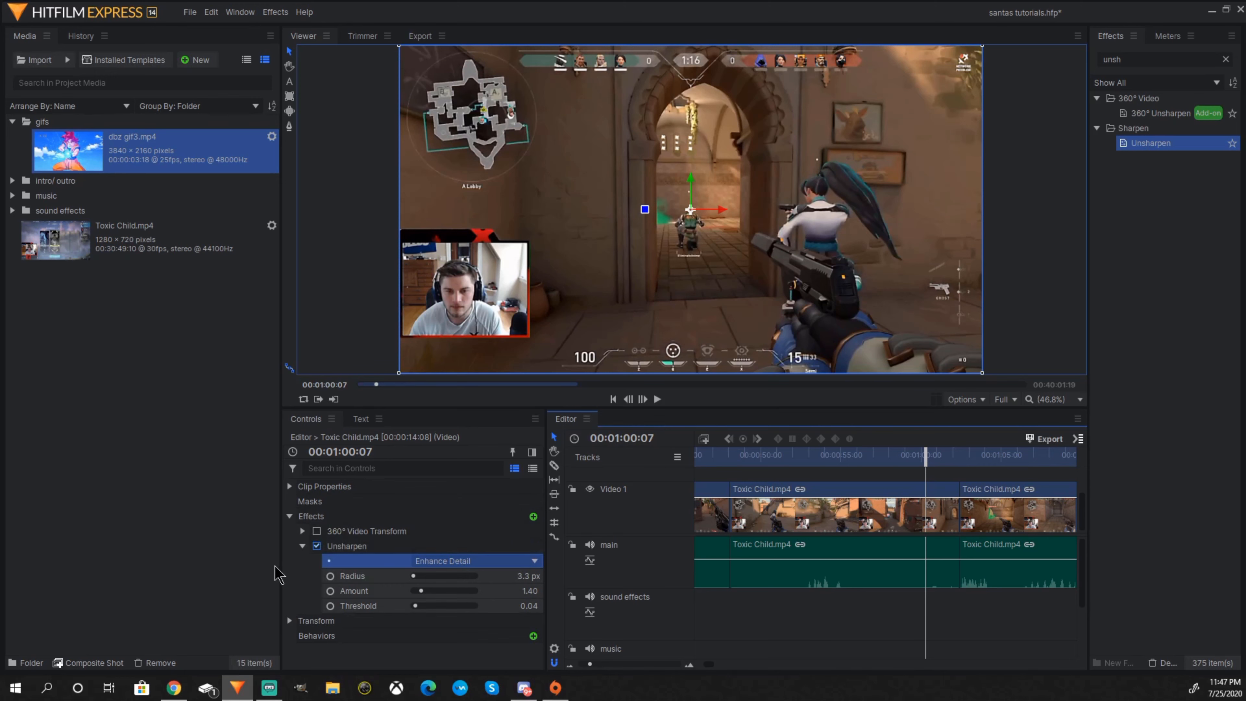
pyautogui.click(302, 546)
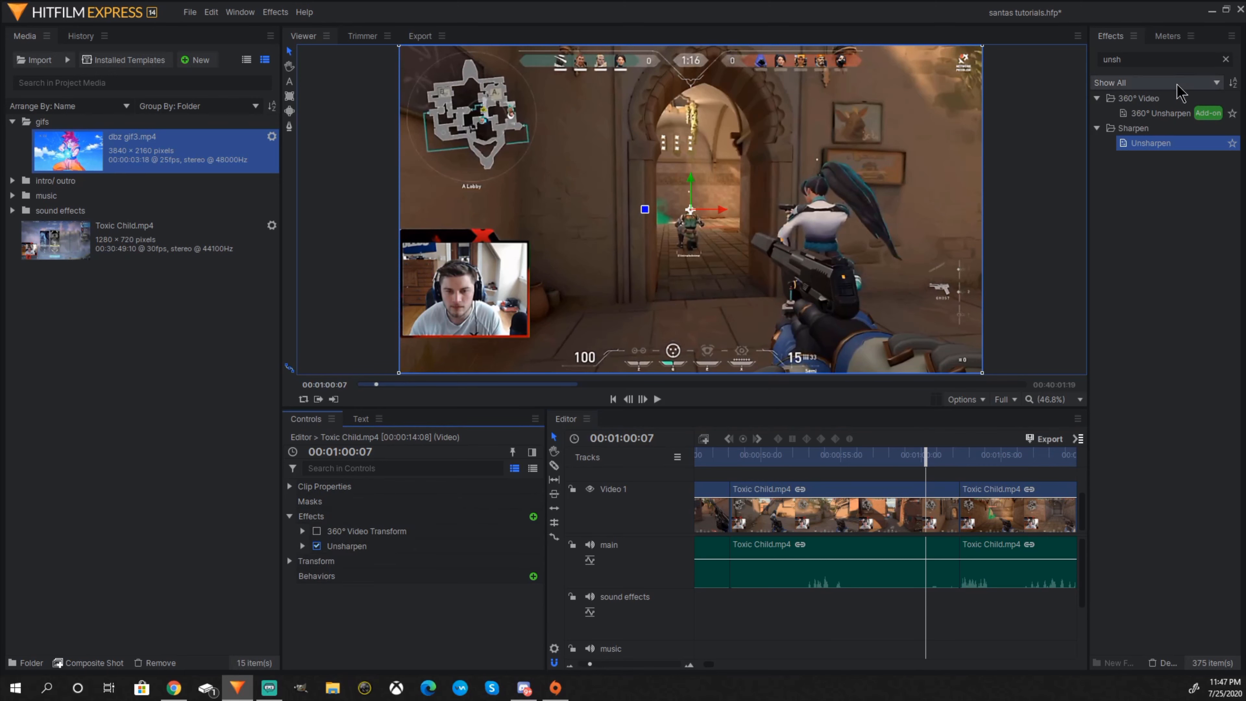
# Step: Search the effects for "brigh" and apply Brightness & Contrast to the sharpened Toxic Child.mp4 clip
pyautogui.click(1151, 61)
pyautogui.press('BackSpace')
pyautogui.press('BackSpace')
pyautogui.press('BackSpace')
pyautogui.press('BackSpace')
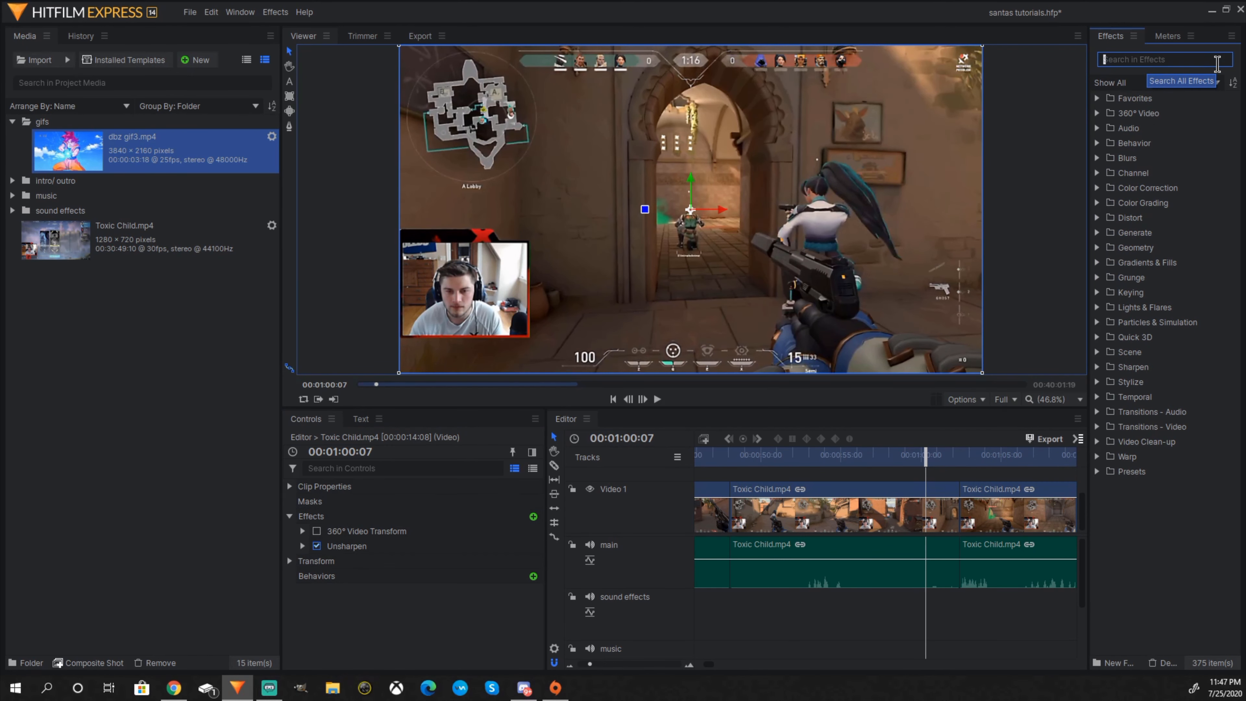
pyautogui.write('brigh')
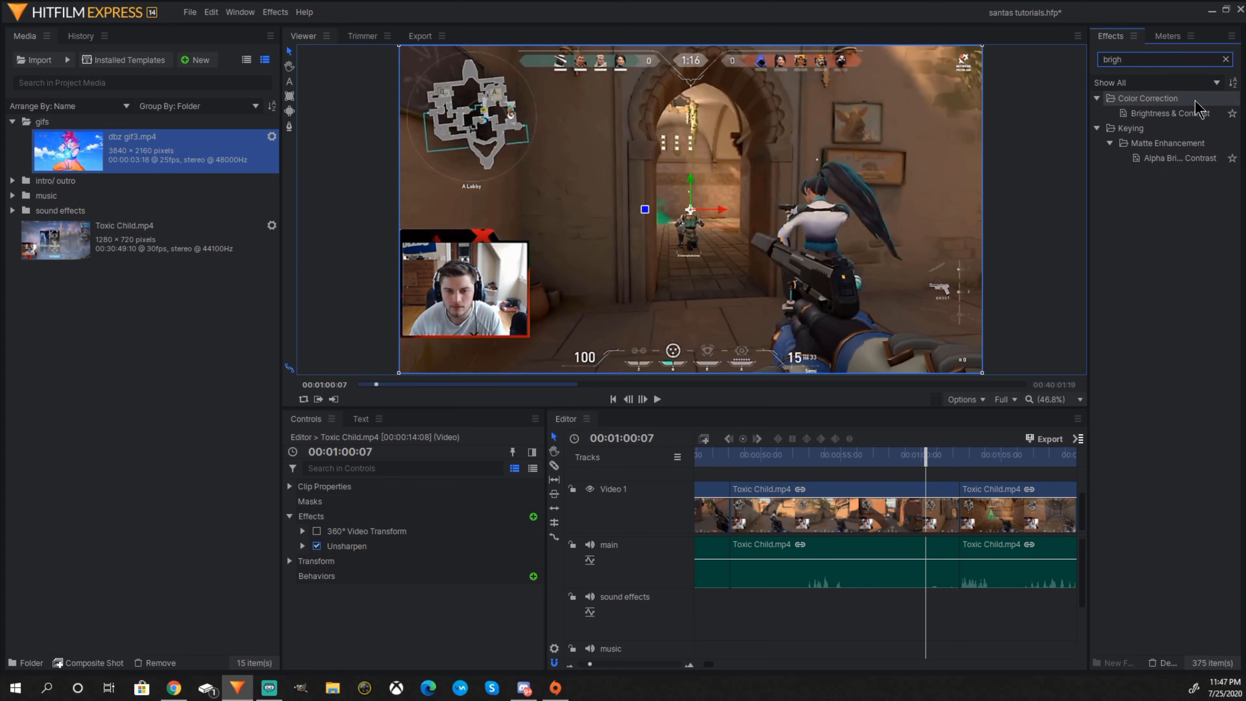
pyautogui.moveTo(1188, 114); pyautogui.dragTo(860, 525)
# Step: Set the clip's Brightness to 8.0 and its Contrast to 16.0 in the Brightness & Contrast effect
pyautogui.click(303, 561)
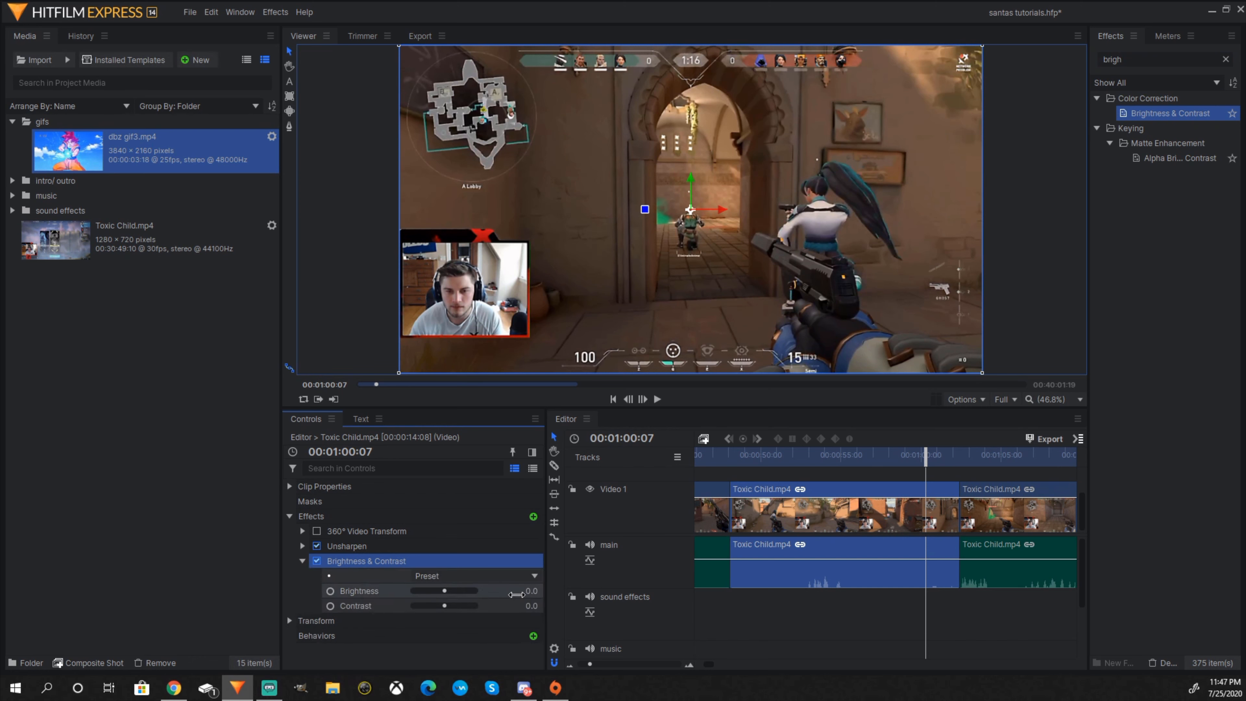
pyautogui.moveTo(531, 591); pyautogui.dragTo(539, 606)
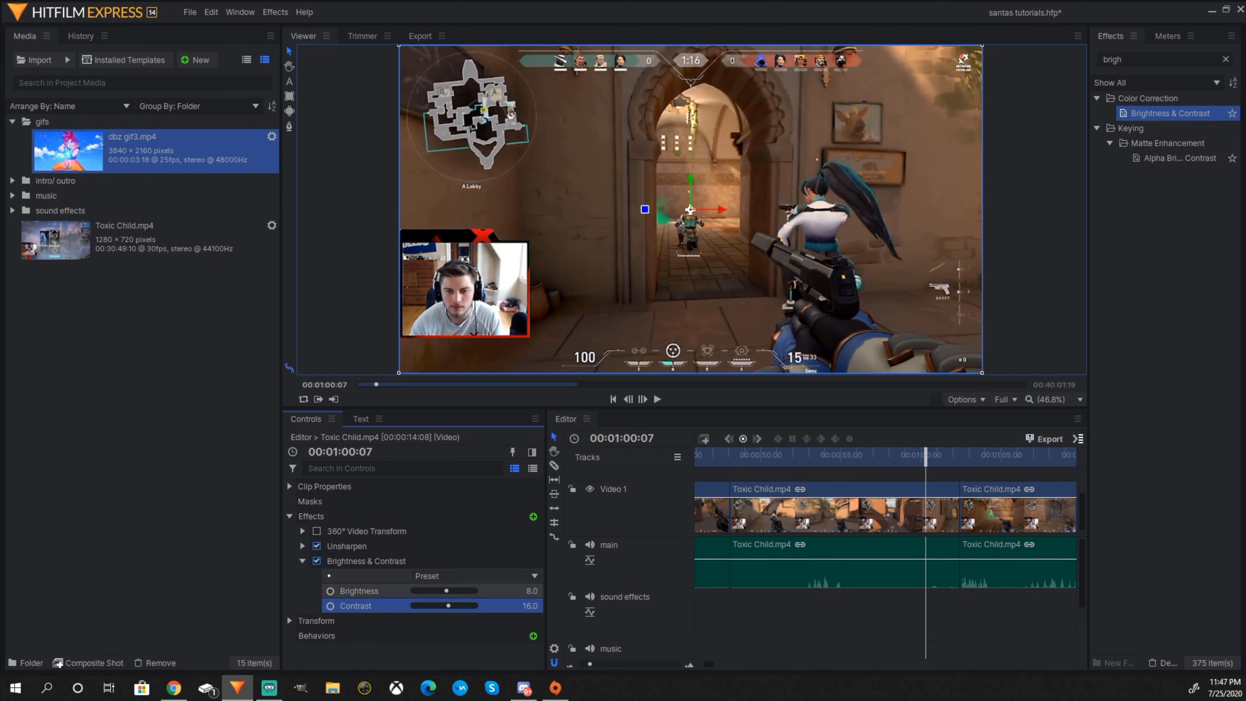
# Step: Raise the clip's Brightness to 14.0 and Contrast to 38.0, and preview the result at 00:01:02:02
pyautogui.moveTo(446, 591); pyautogui.dragTo(448, 591)
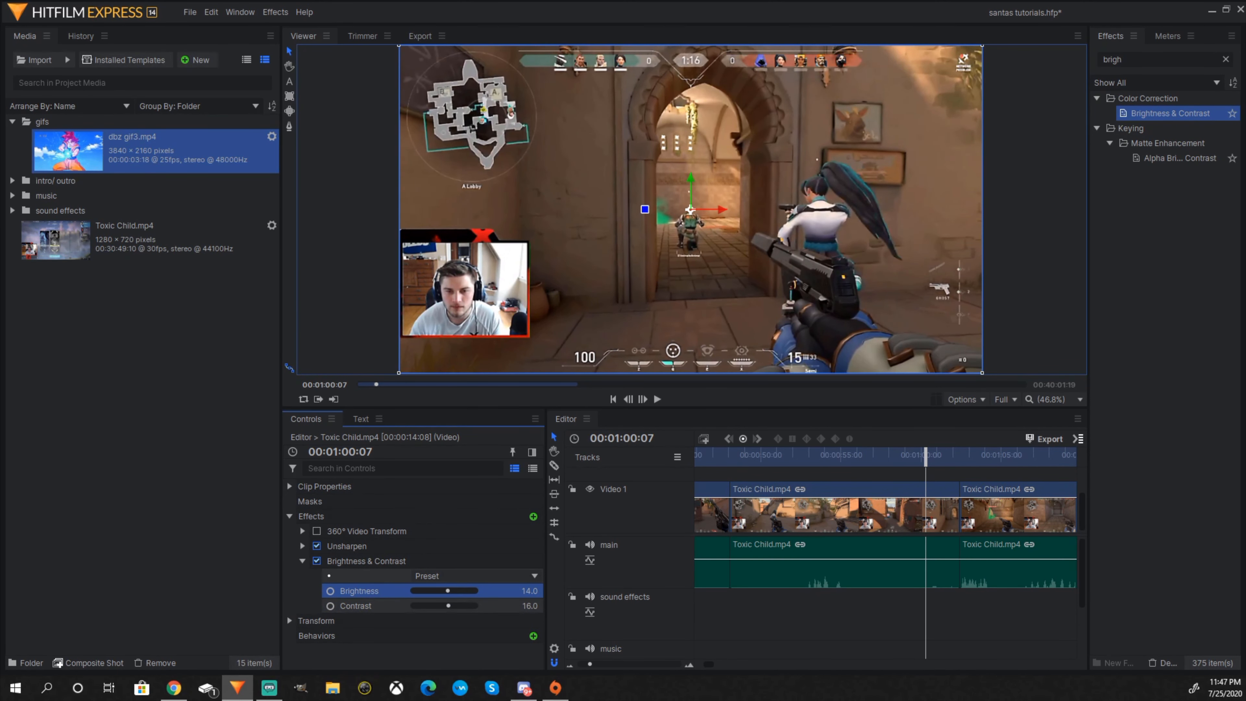
pyautogui.moveTo(530, 607); pyautogui.dragTo(543, 607)
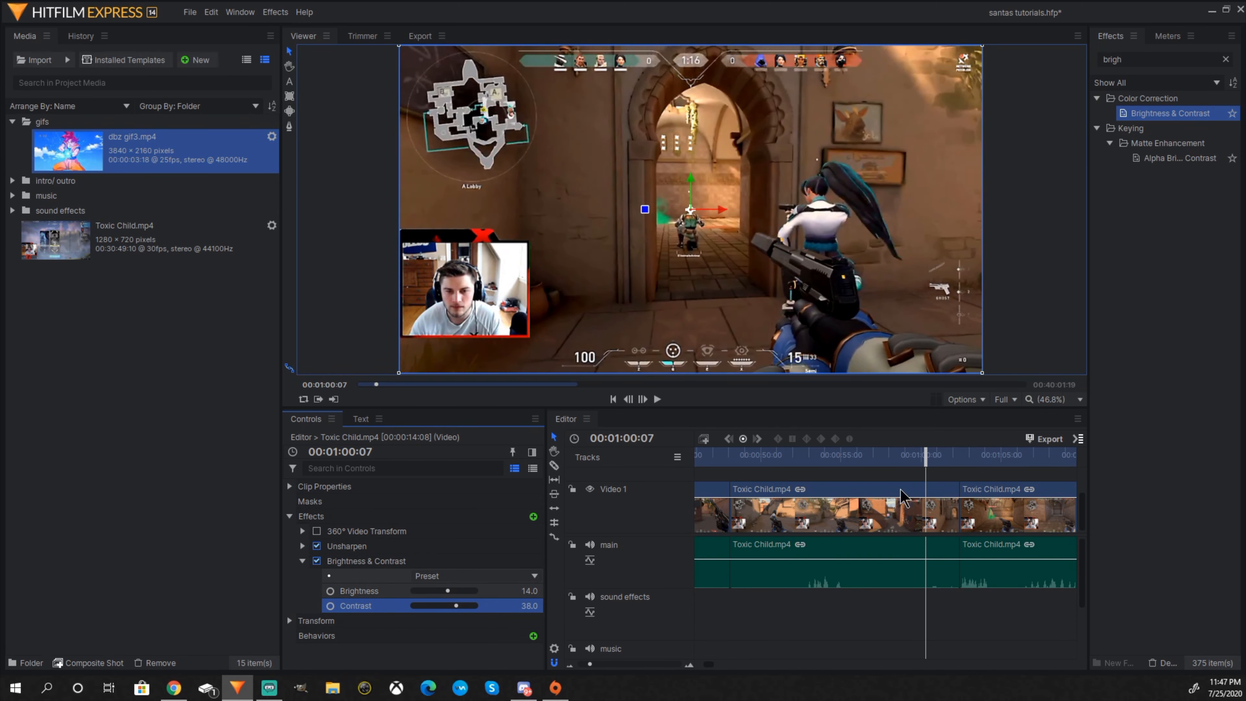
pyautogui.moveTo(926, 455); pyautogui.dragTo(953, 478)
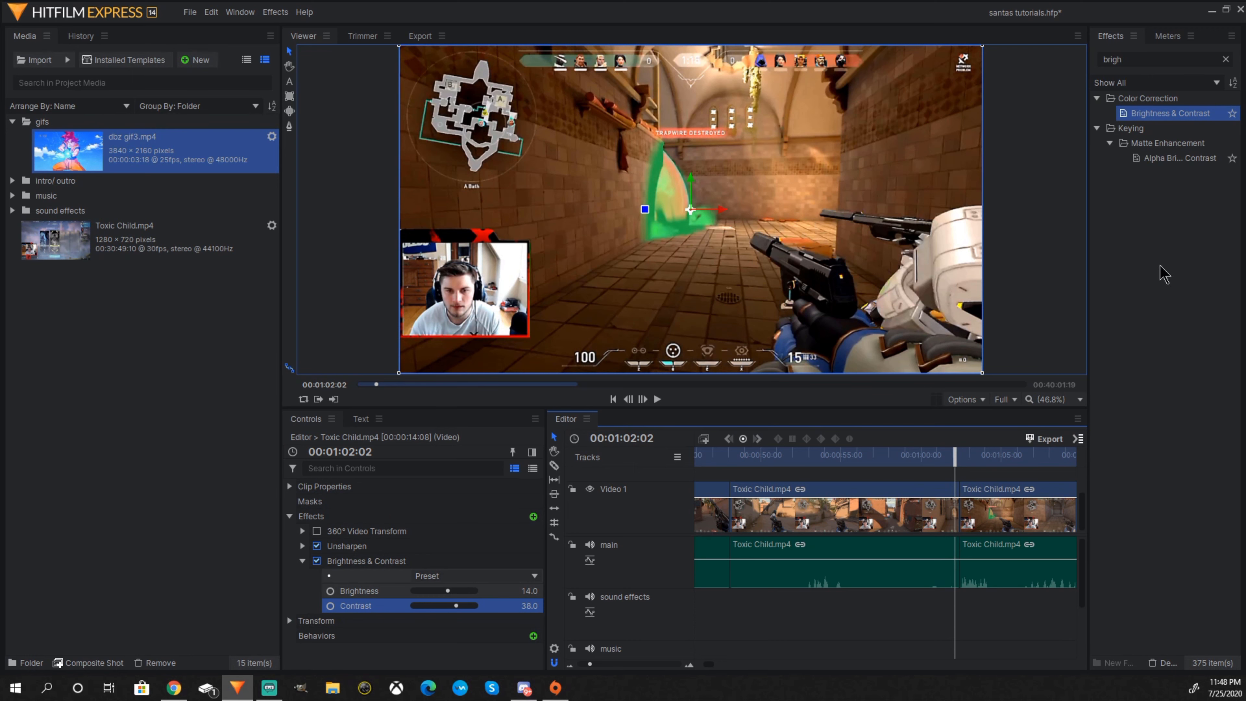
# Step: Clear the effects search and look through the Particles & Simulation, Scene and Grunge effect categories
pyautogui.click(1225, 60)
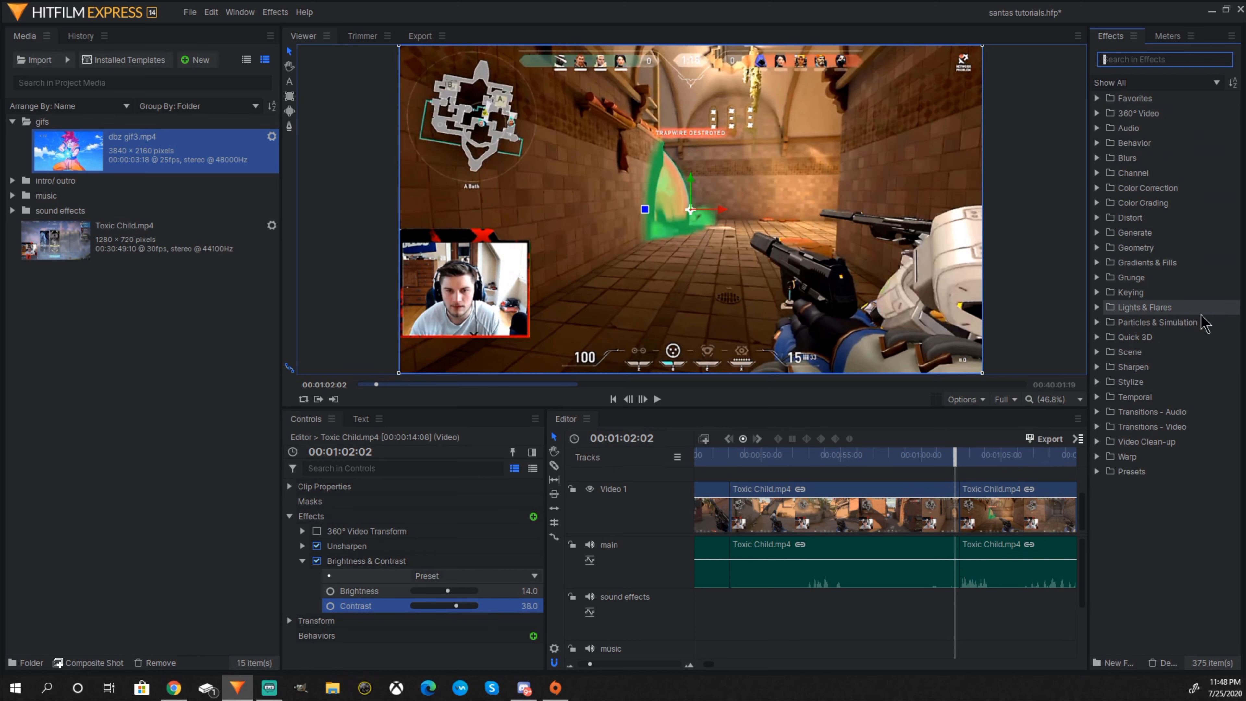
pyautogui.click(1098, 322)
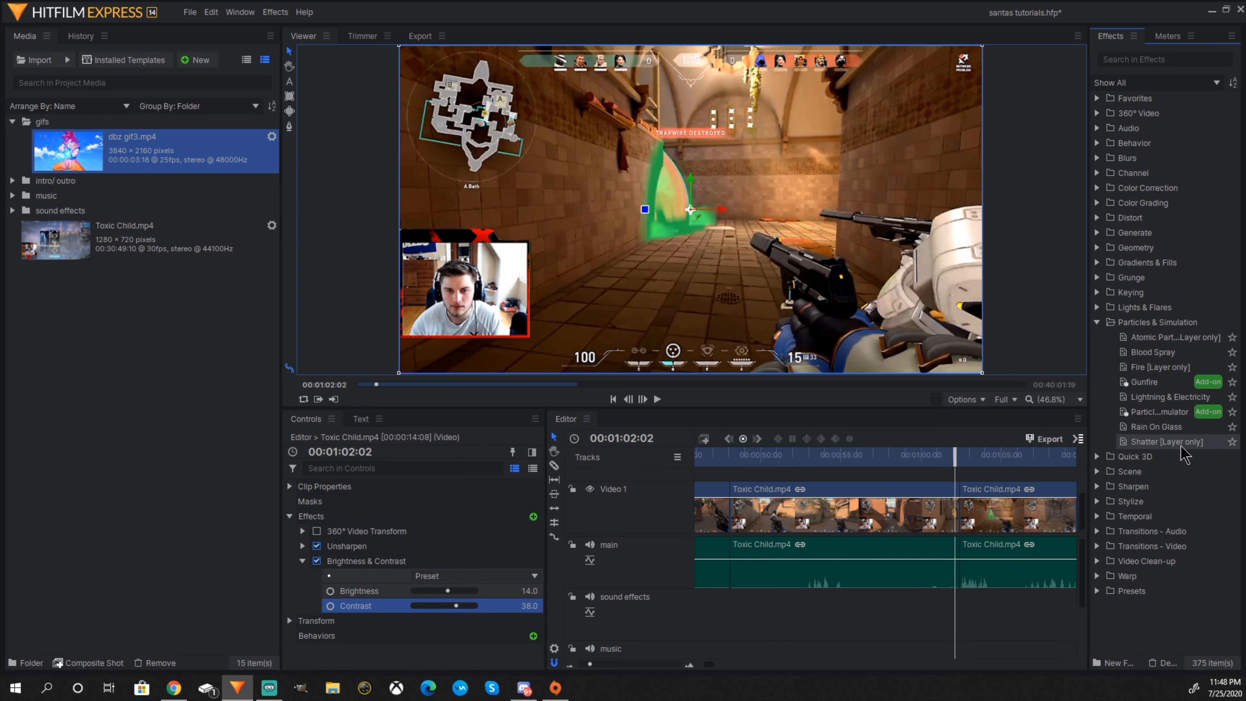
pyautogui.click(1098, 323)
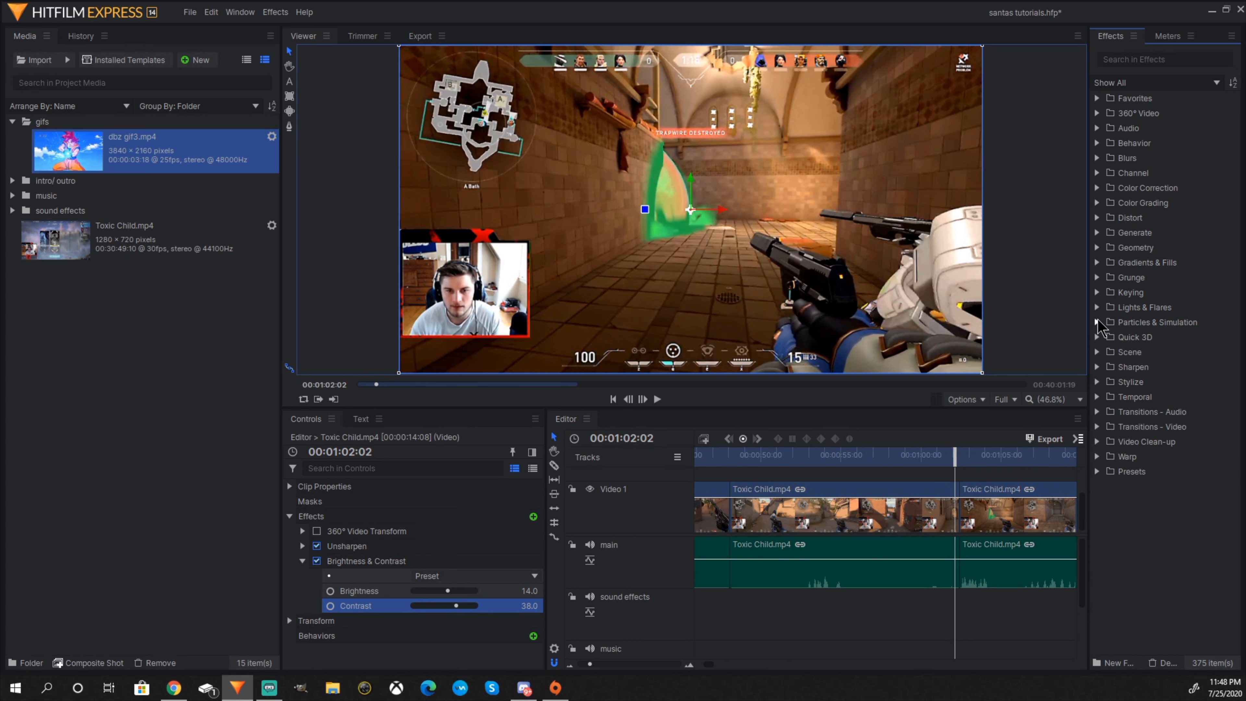
pyautogui.click(1098, 352)
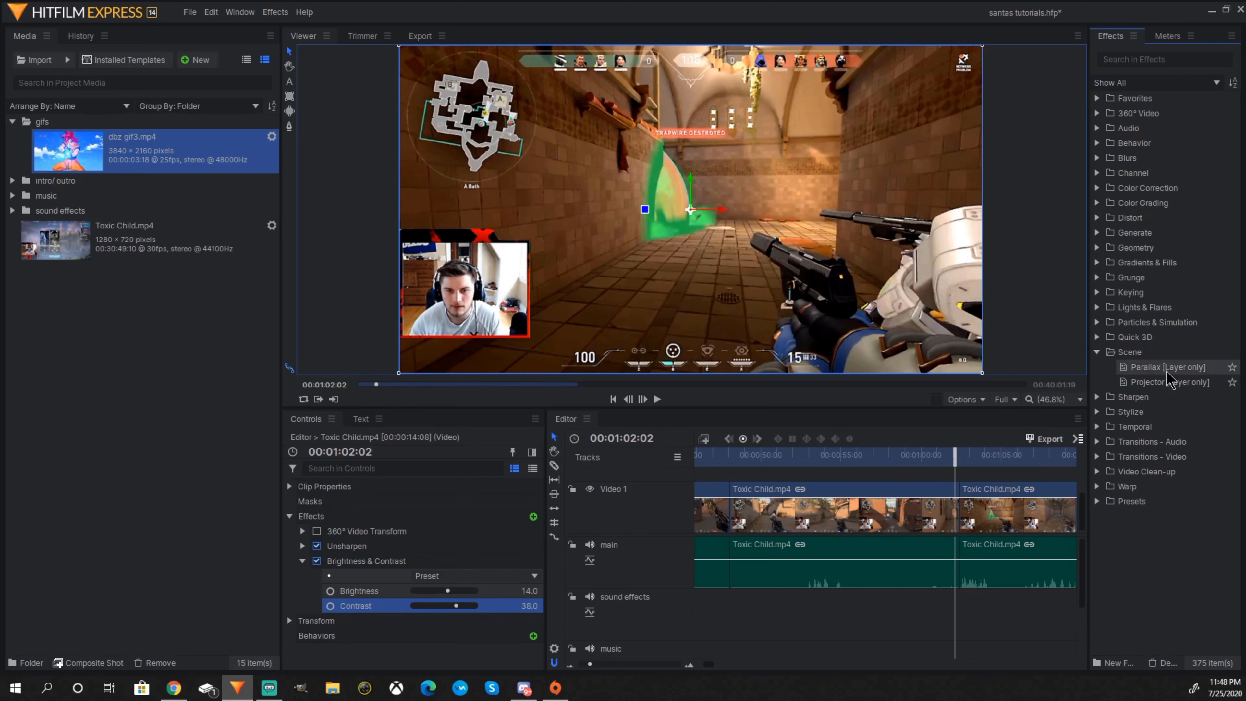
pyautogui.click(1098, 353)
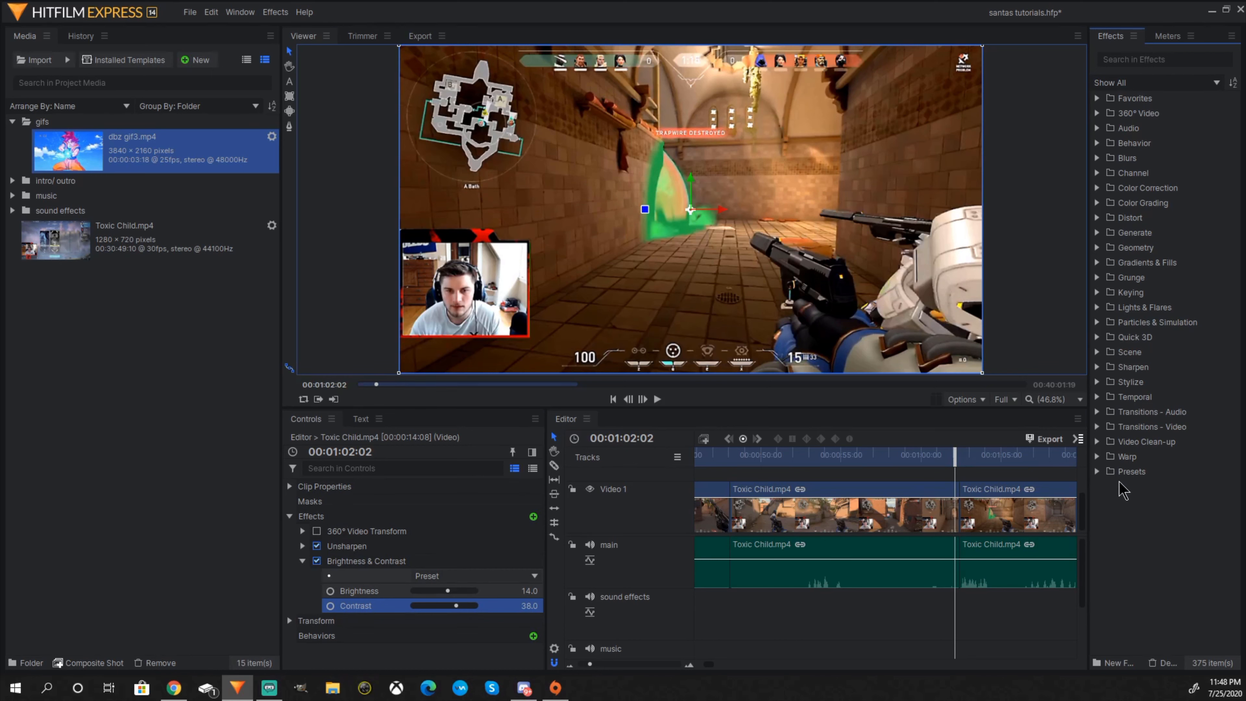
pyautogui.click(1098, 278)
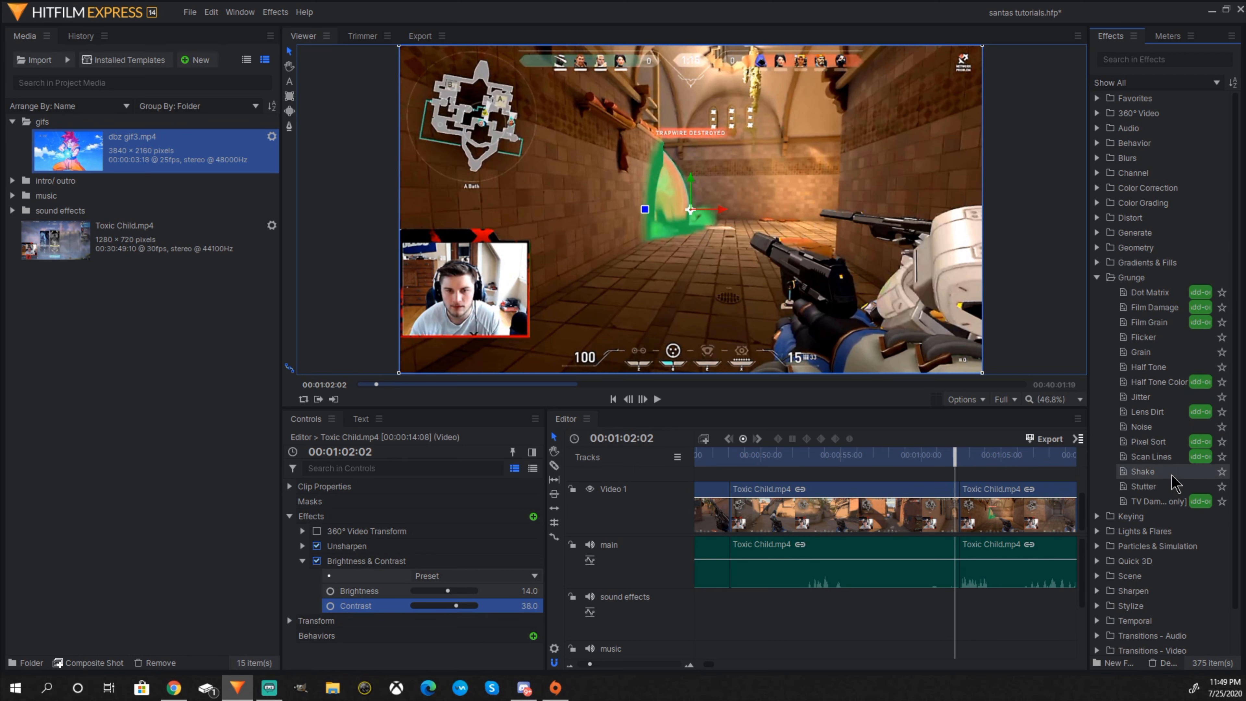
pyautogui.click(1098, 277)
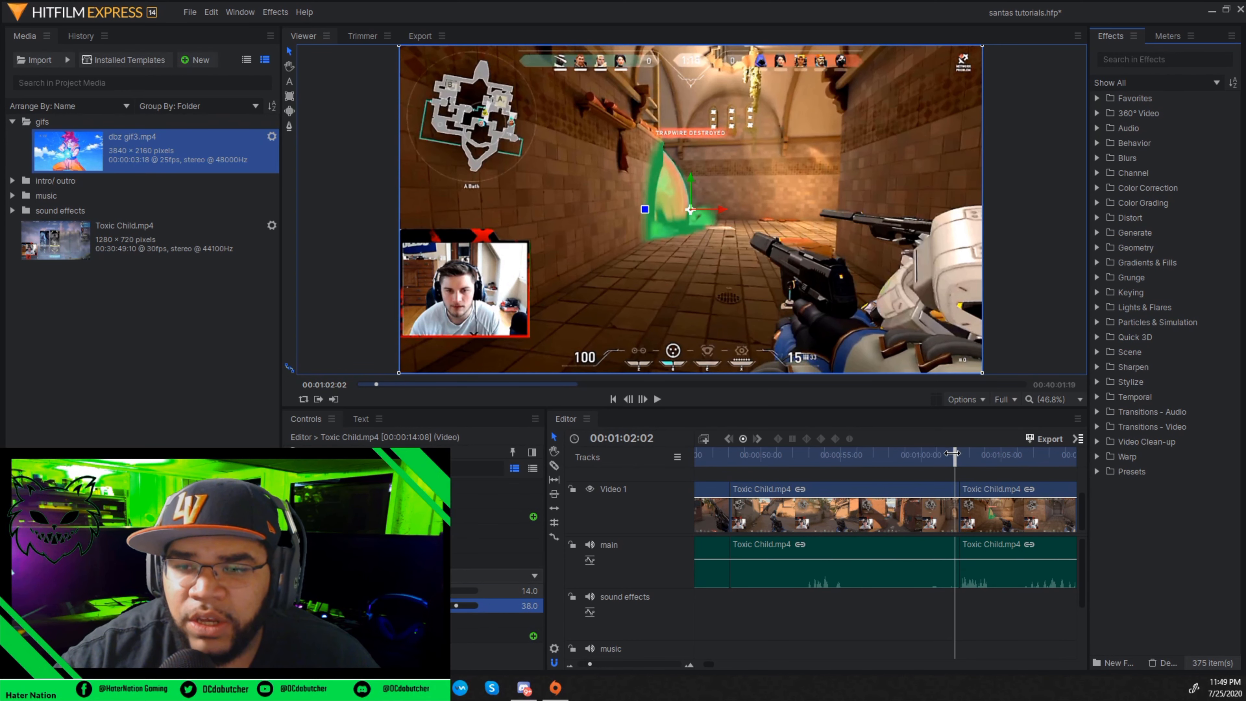
# Step: Go back to the dbz gif3.mp4 clip at 00:00:31:09 and play across its cut to the Toxic Child.mp4 clip
pyautogui.moveTo(955, 454); pyautogui.dragTo(944, 456)
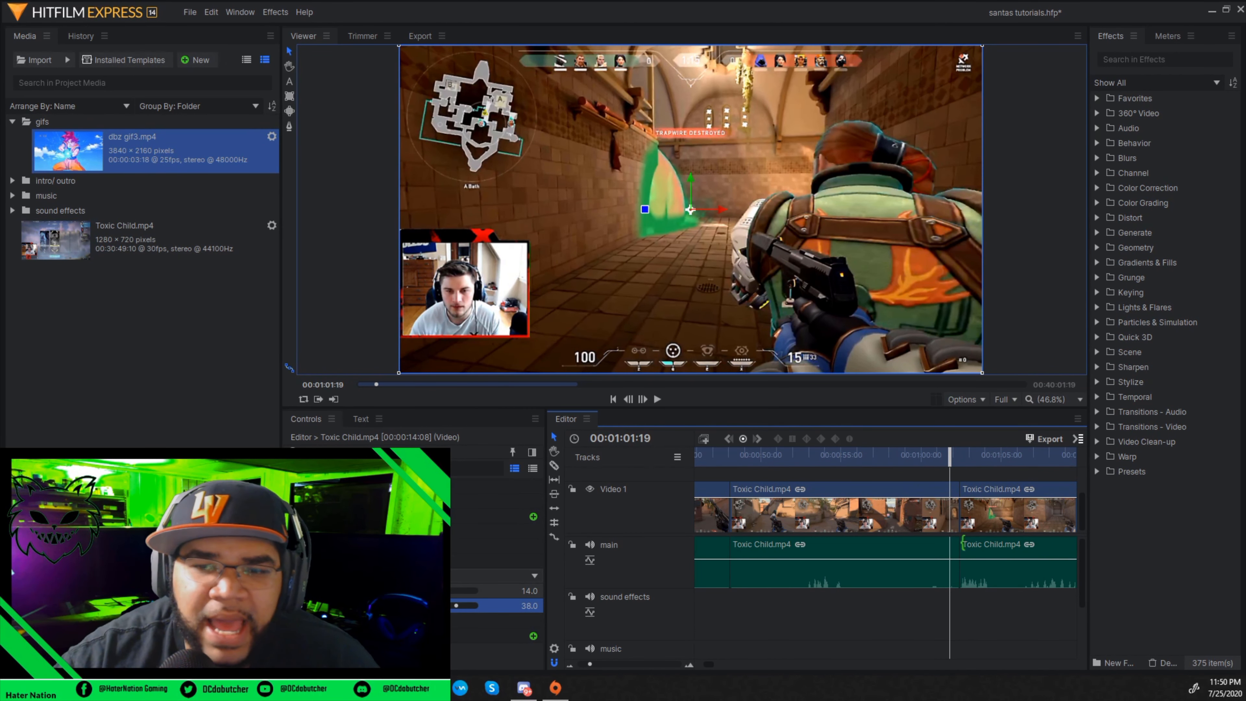
pyautogui.moveTo(947, 460); pyautogui.dragTo(908, 474)
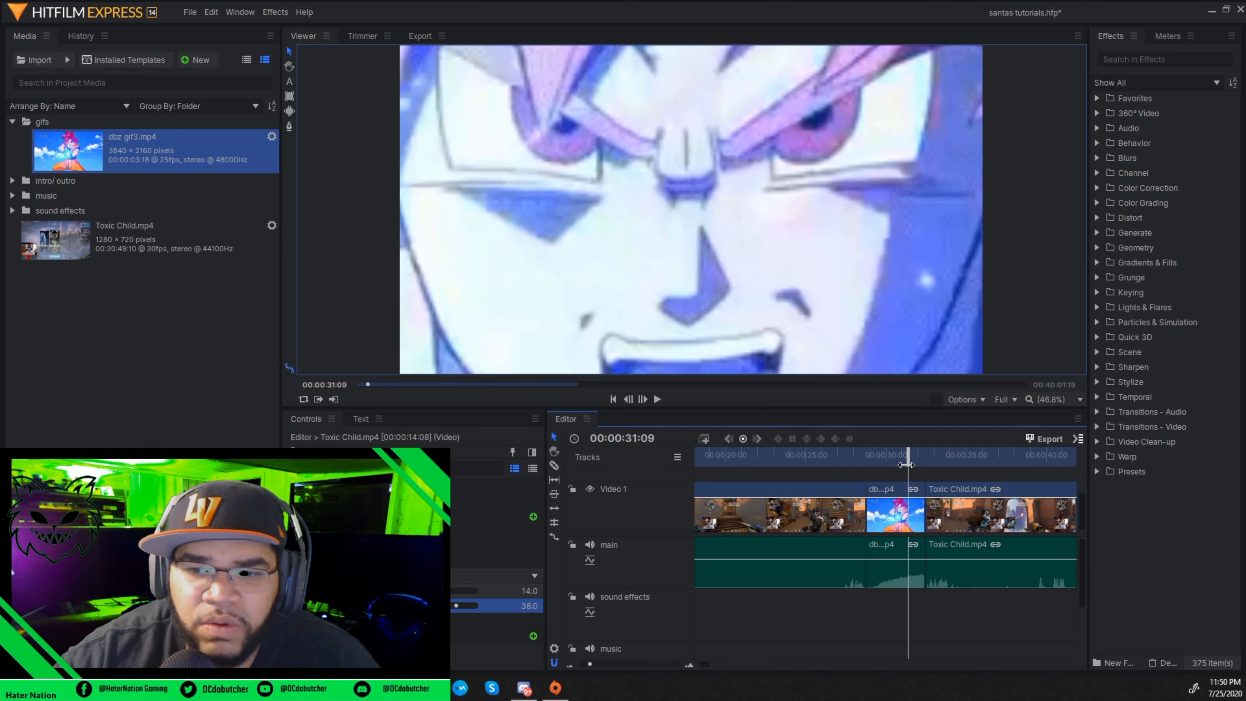
pyautogui.click(658, 400)
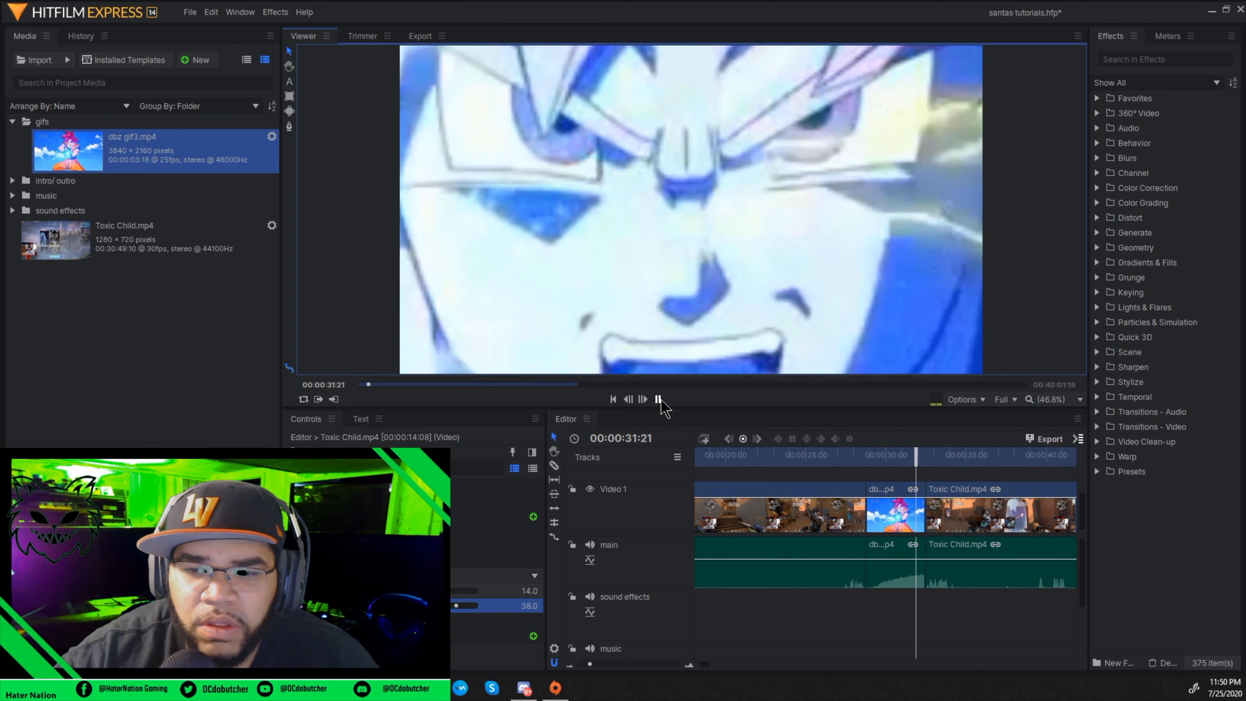
pyautogui.click(658, 399)
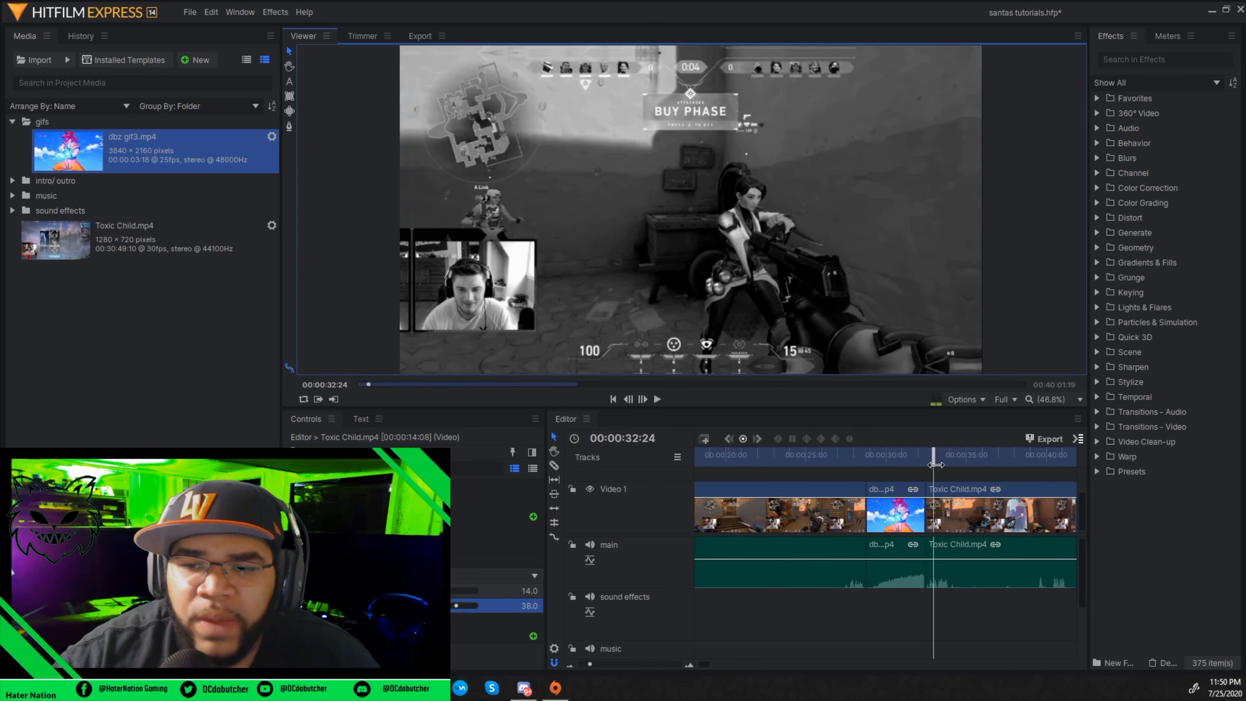
# Step: Apply the Fade audio transition to the end of the dbz gif3.mp4 clip's audio on the main track
pyautogui.moveTo(932, 457); pyautogui.dragTo(911, 464)
pyautogui.click(1097, 412)
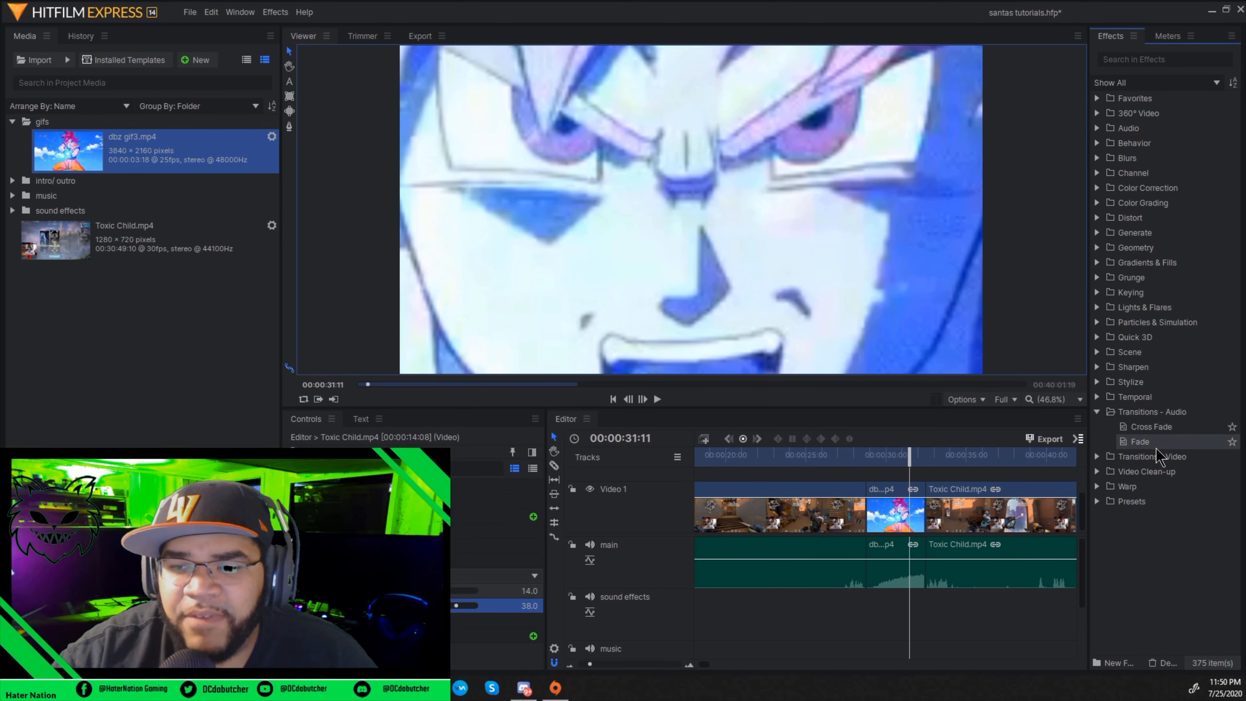
pyautogui.moveTo(1156, 447); pyautogui.dragTo(922, 569)
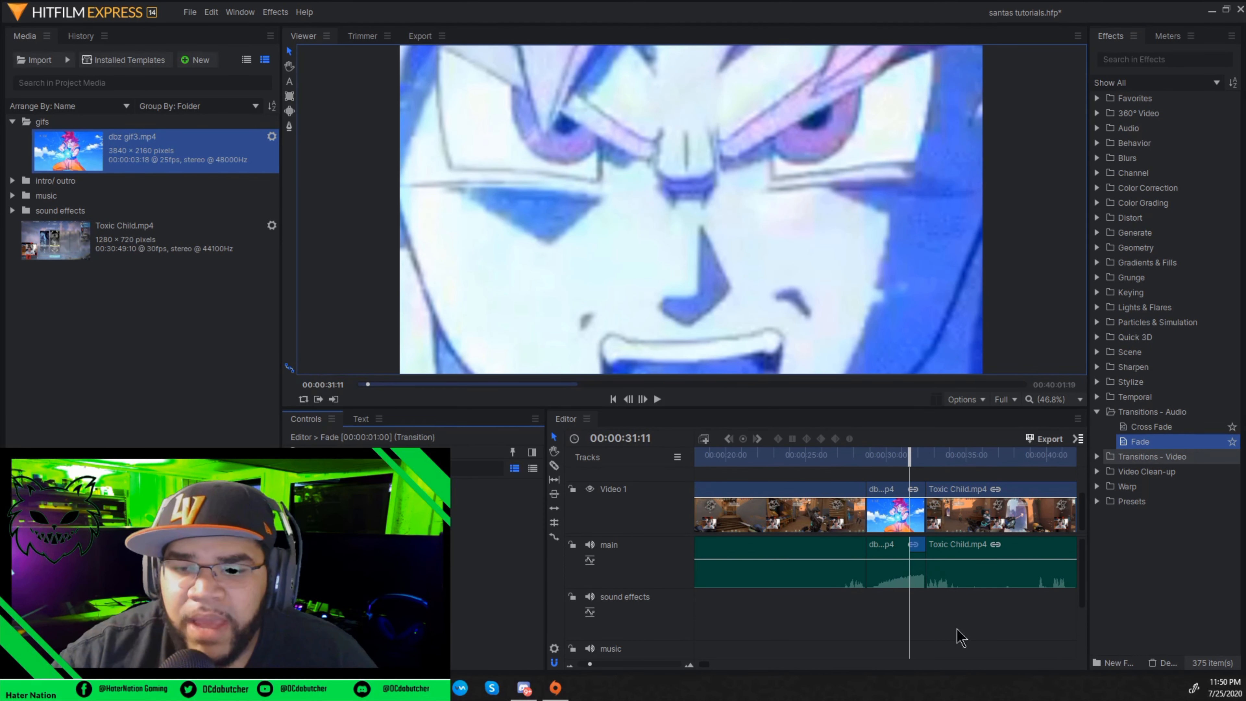
# Step: Play the end of the dbz gif3.mp4 clip from 00:00:31:10 into the Toxic Child.mp4 clip to hear the audio fade
pyautogui.click(657, 399)
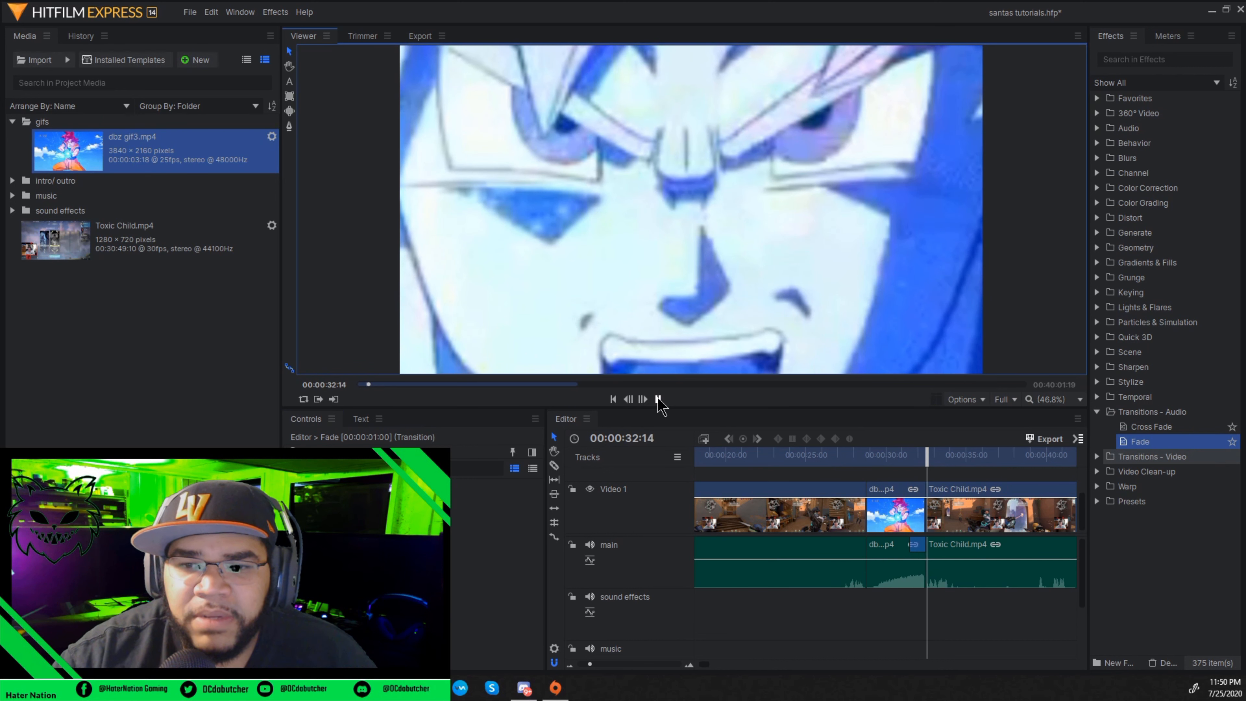
pyautogui.click(947, 455)
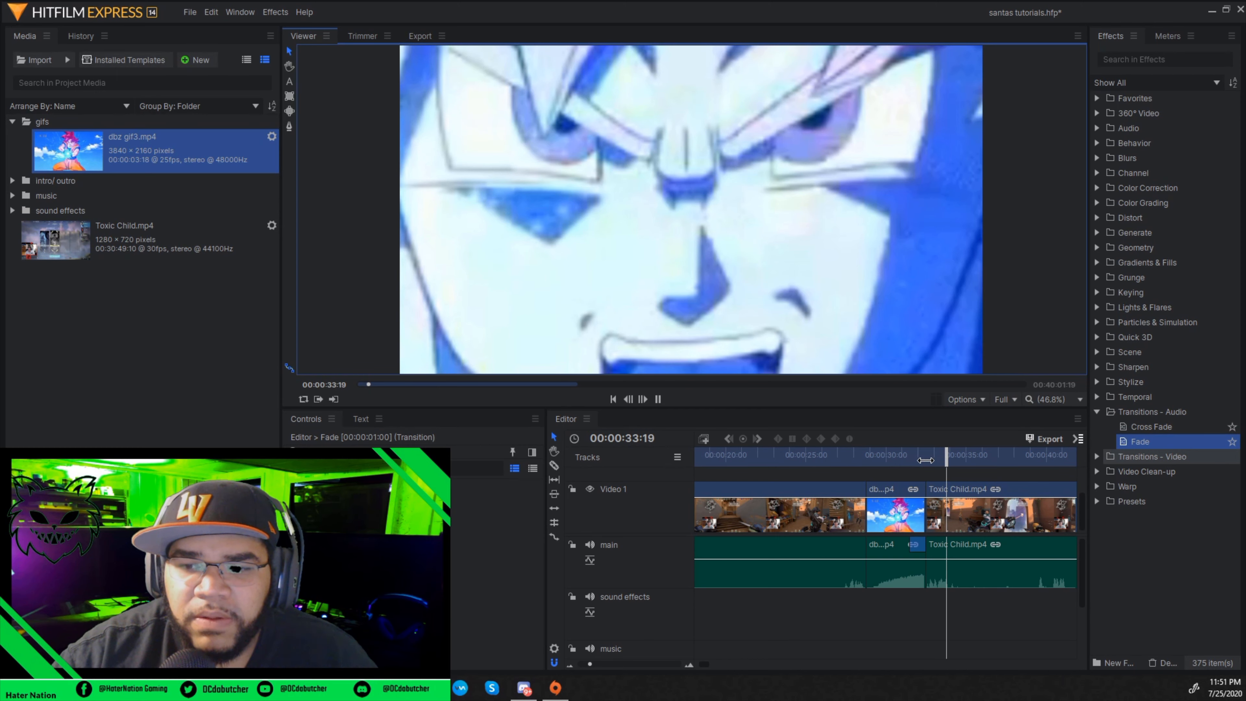
pyautogui.click(916, 461)
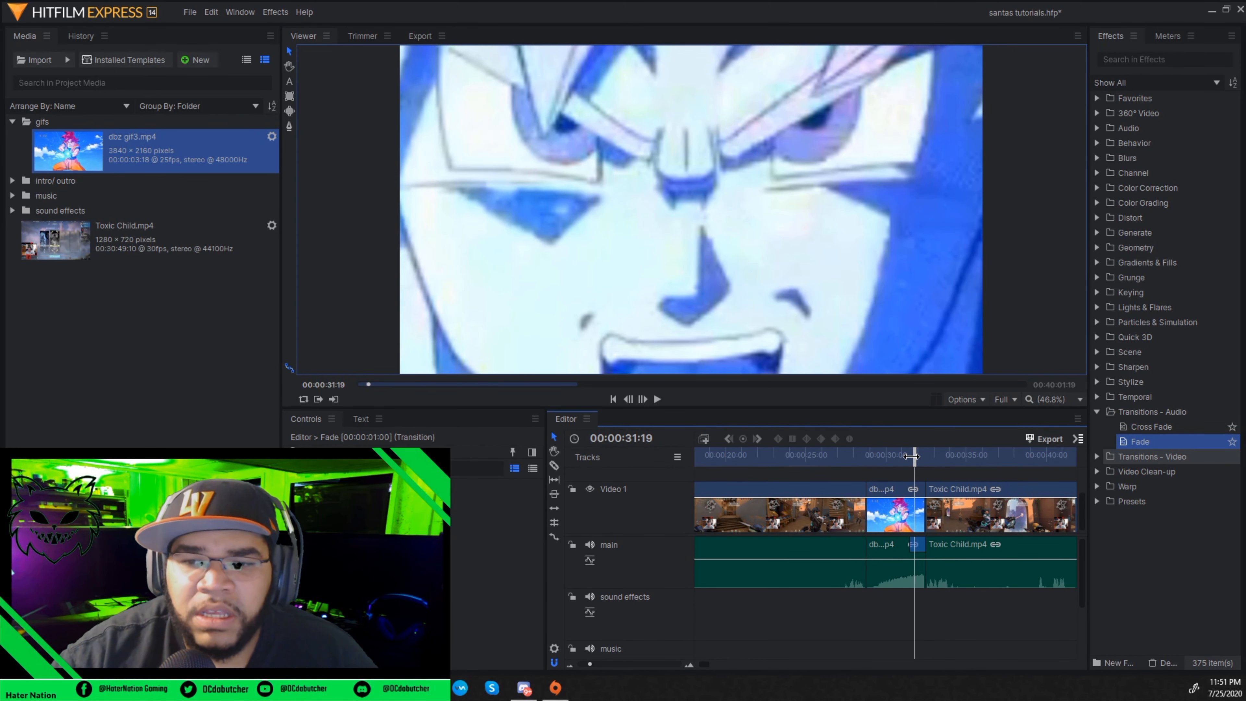
pyautogui.moveTo(912, 456)
pyautogui.mouseDown()
pyautogui.moveTo(926, 452)
pyautogui.moveTo(909, 453)
pyautogui.mouseUp()
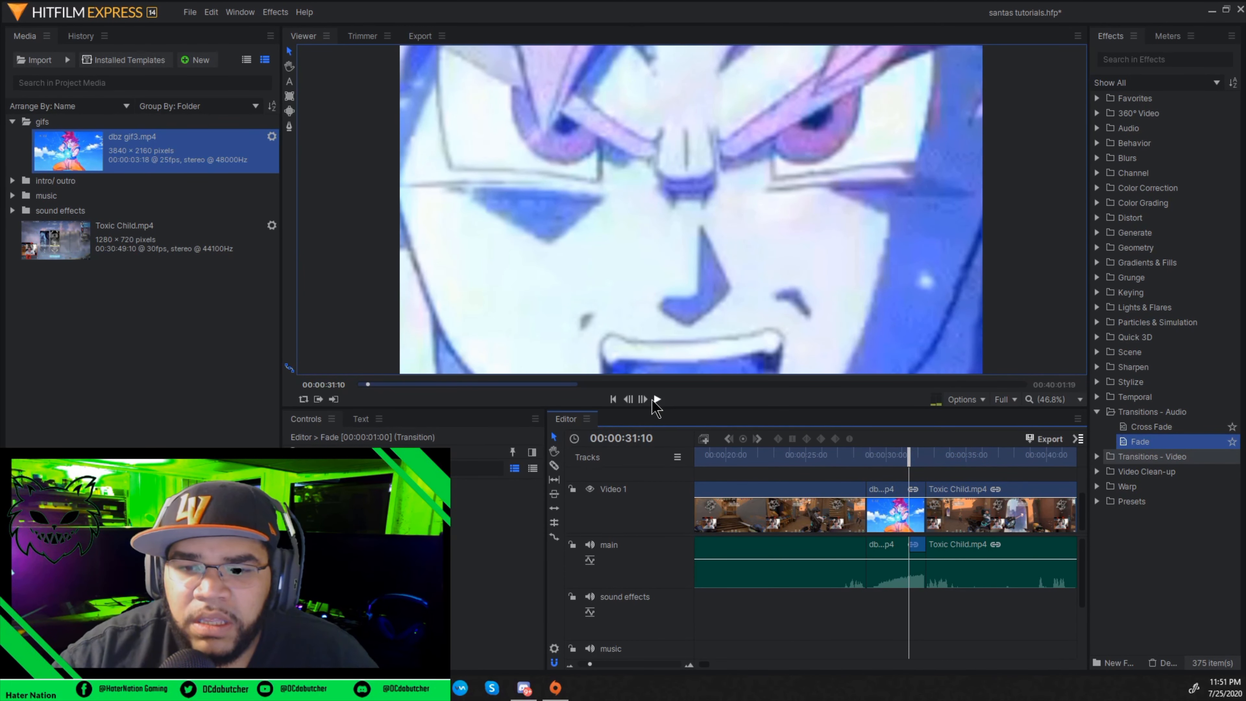
pyautogui.click(654, 400)
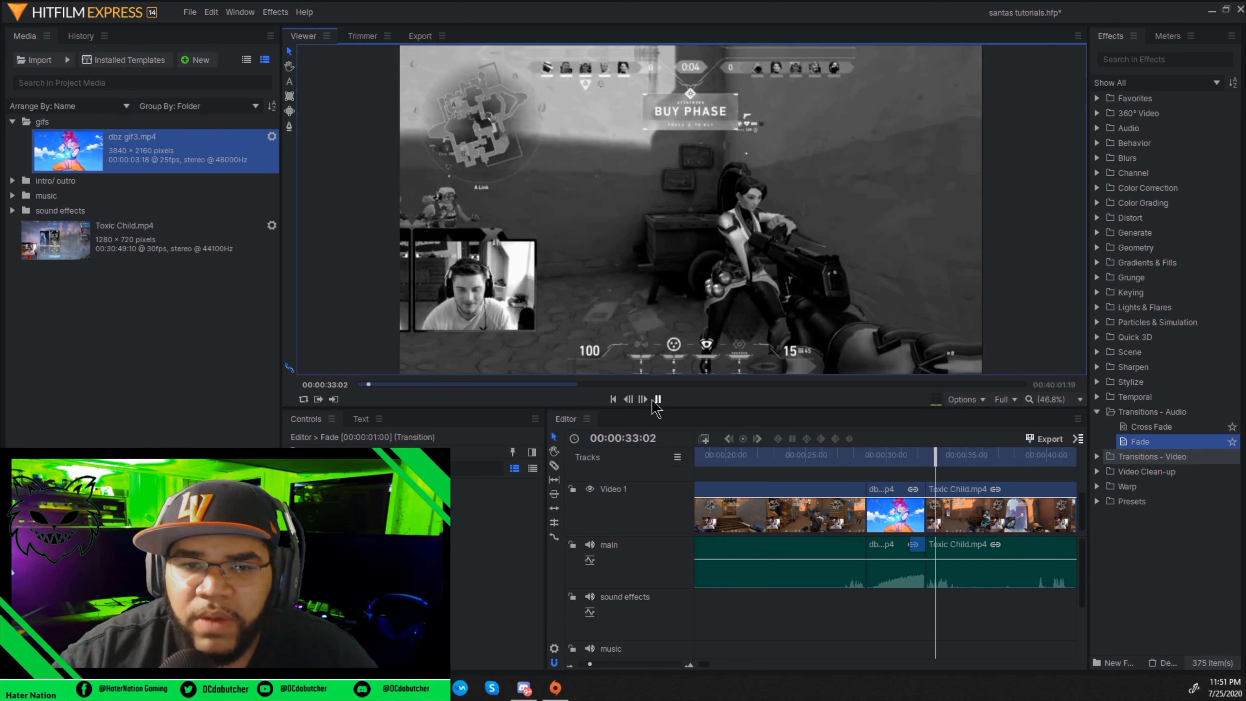
pyautogui.click(658, 399)
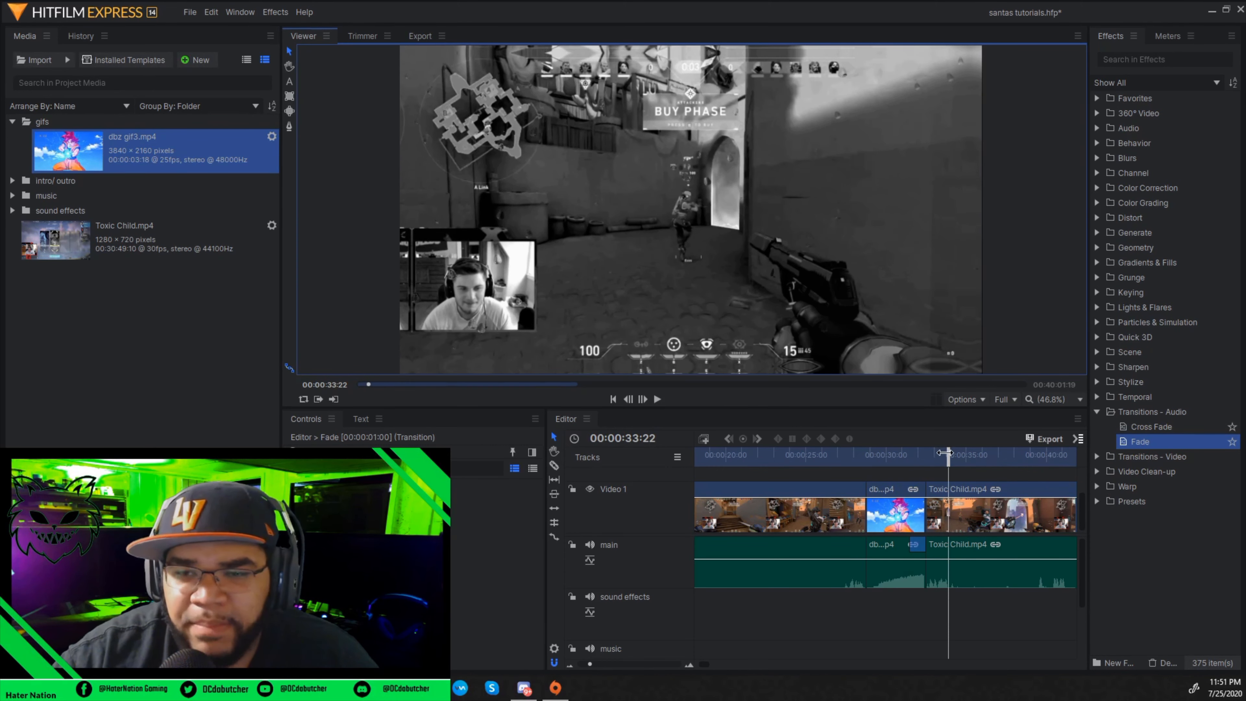
# Step: Remove the Fade transition from the dbz gif3.mp4 audio and replay the cut from 00:00:31:24
pyautogui.moveTo(944, 452); pyautogui.dragTo(916, 450)
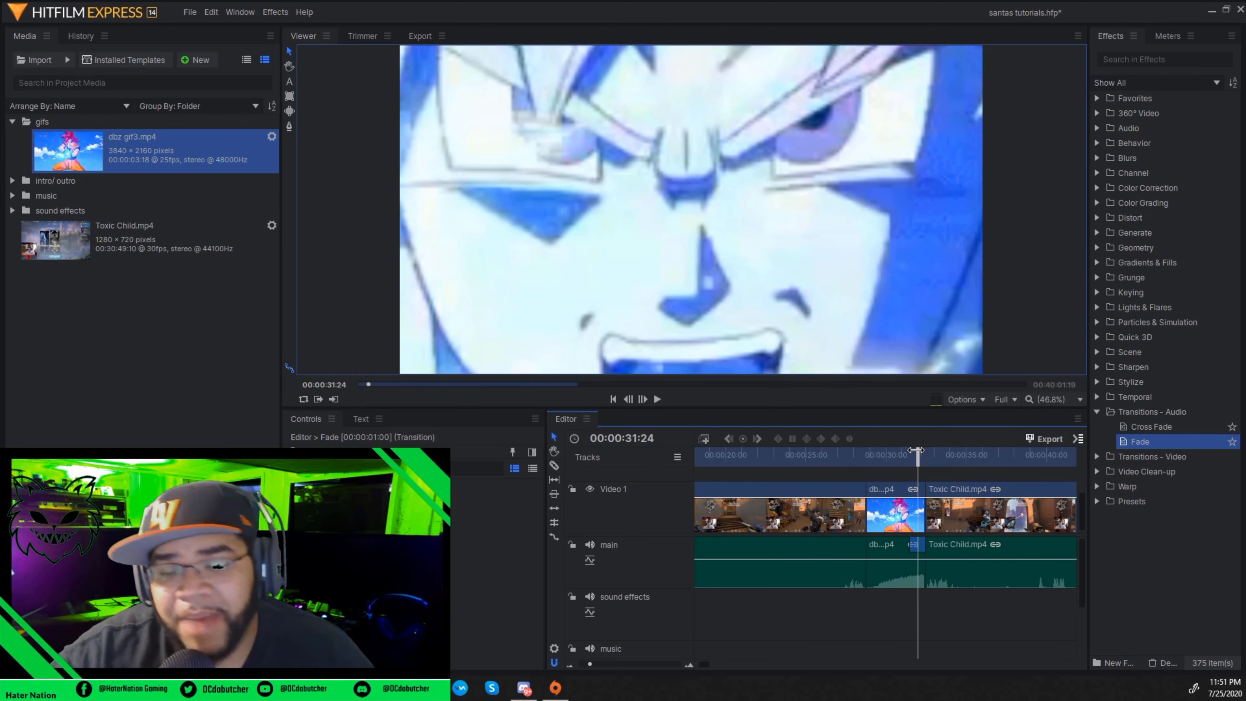
pyautogui.rightClick(918, 546)
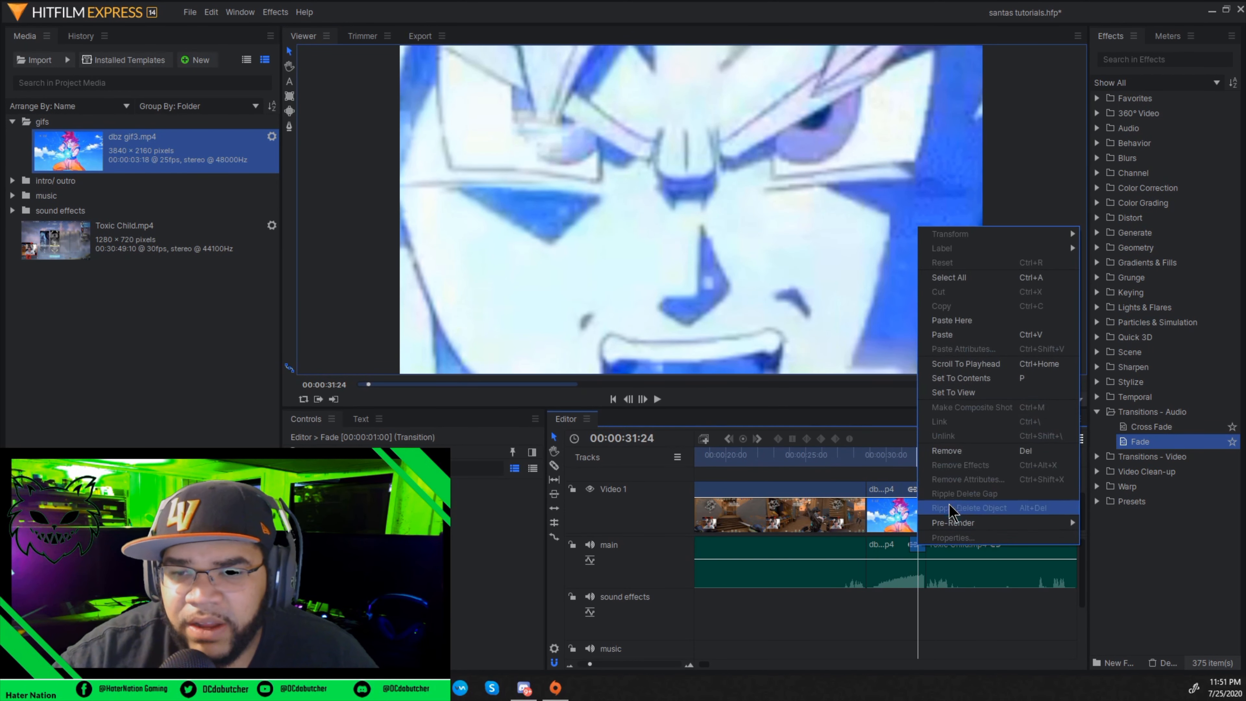
pyautogui.click(964, 454)
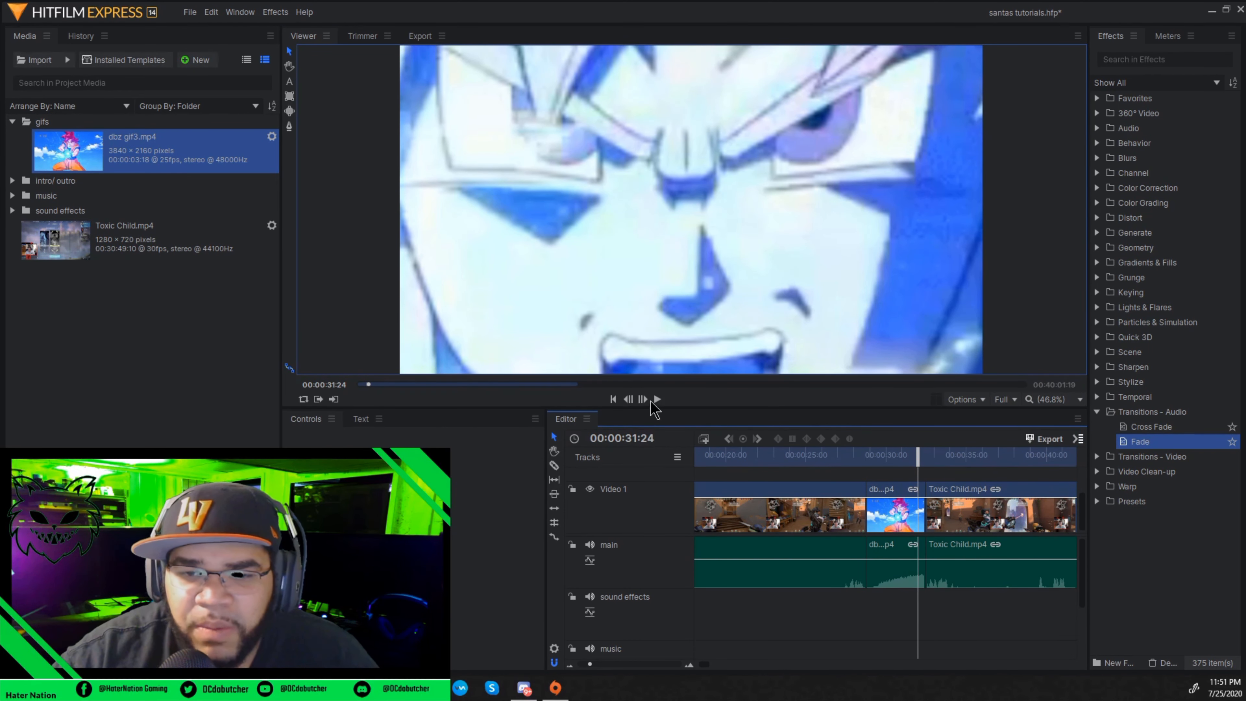
pyautogui.click(653, 400)
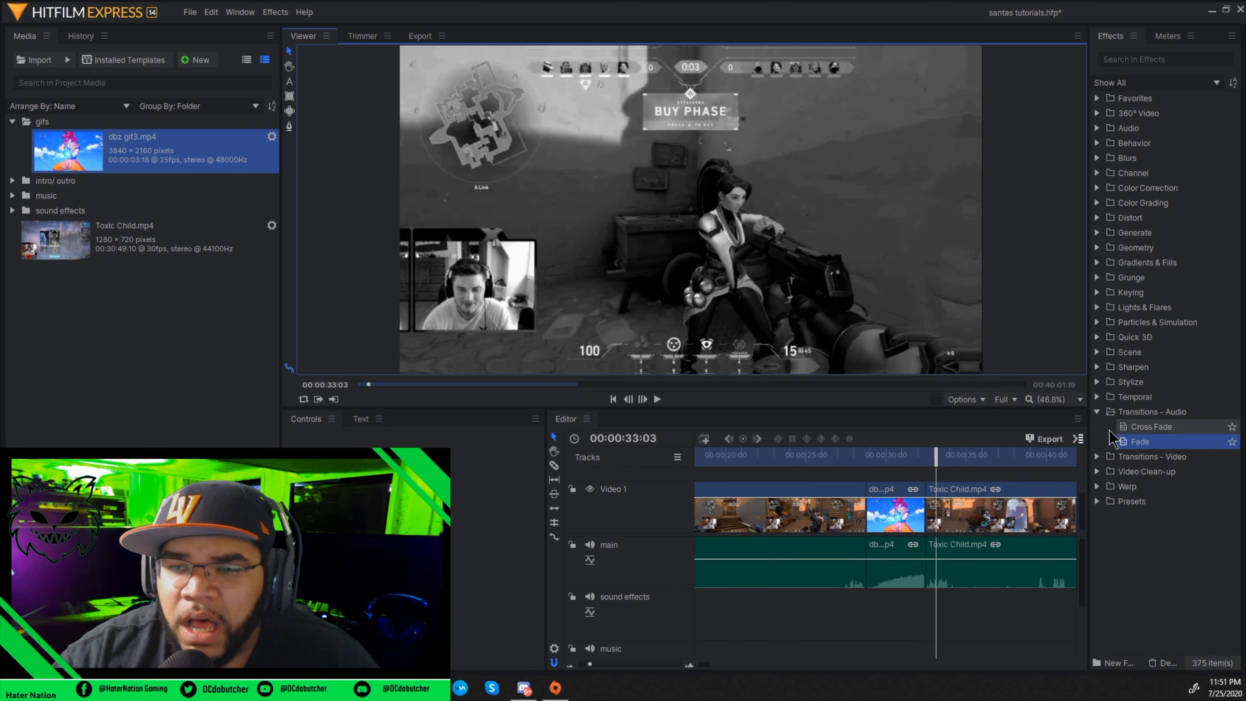
# Step: Close the audio transitions category and open the Transitions - Video category in the effects library
pyautogui.click(1097, 412)
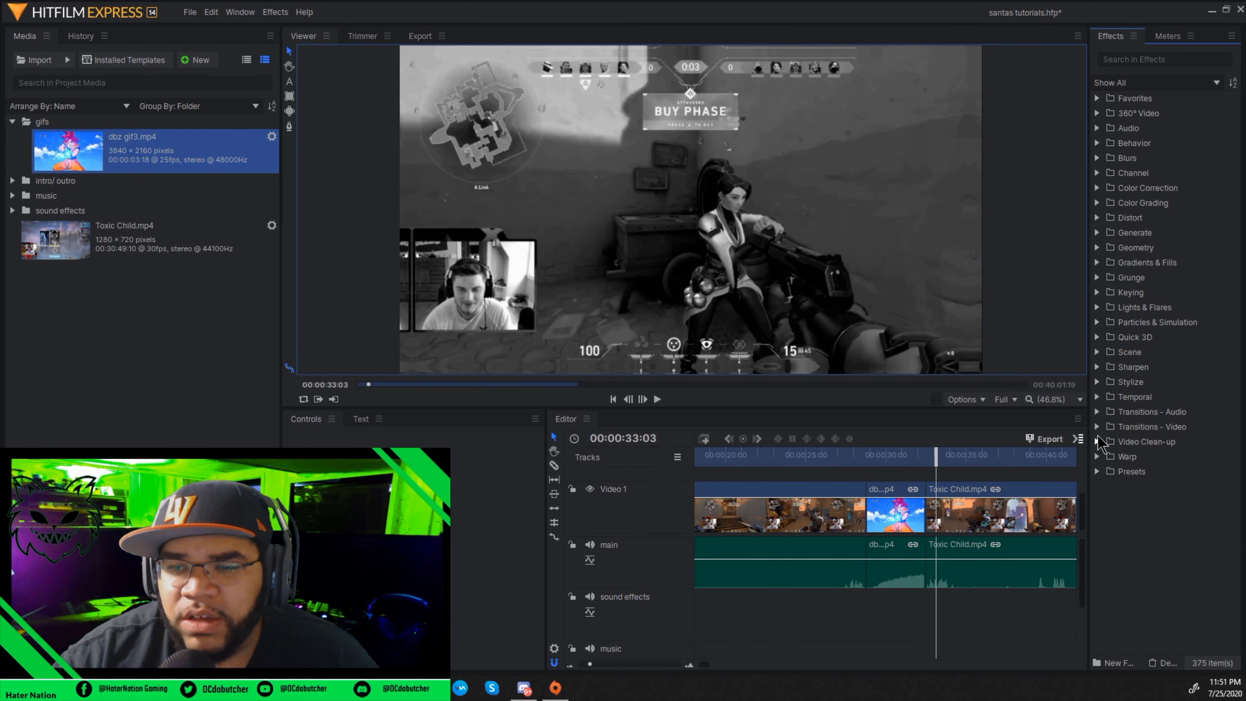
pyautogui.click(1097, 426)
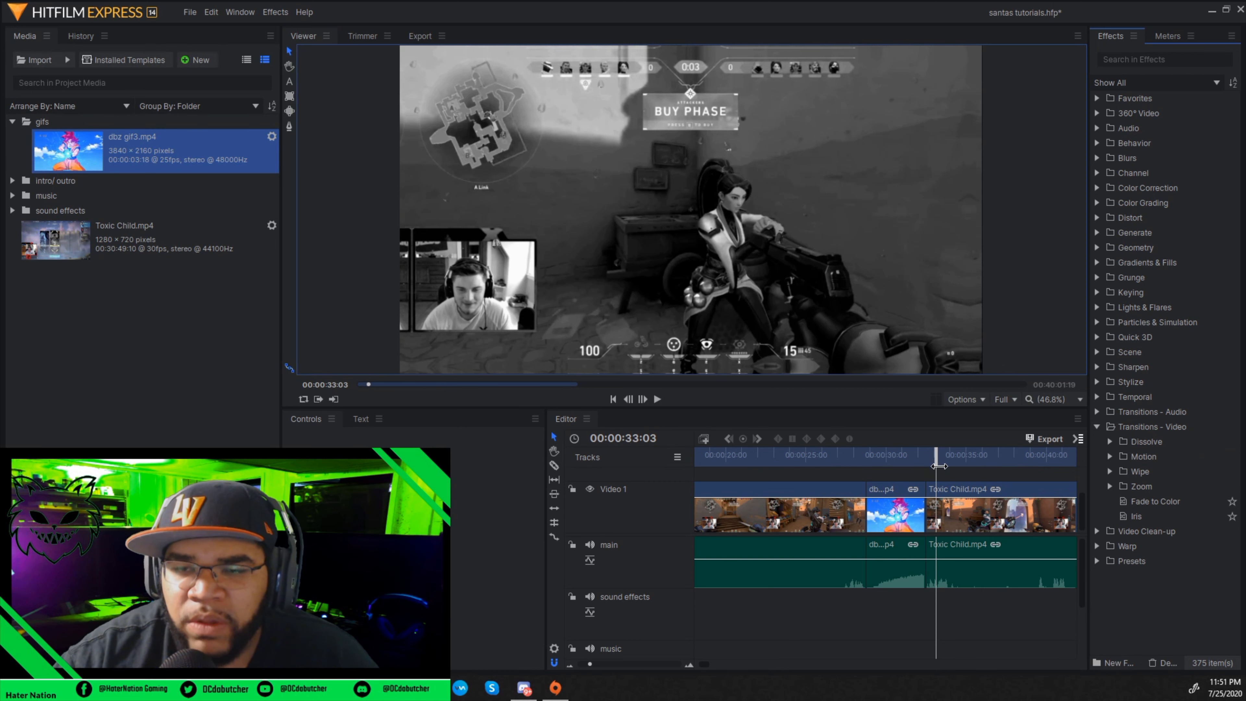